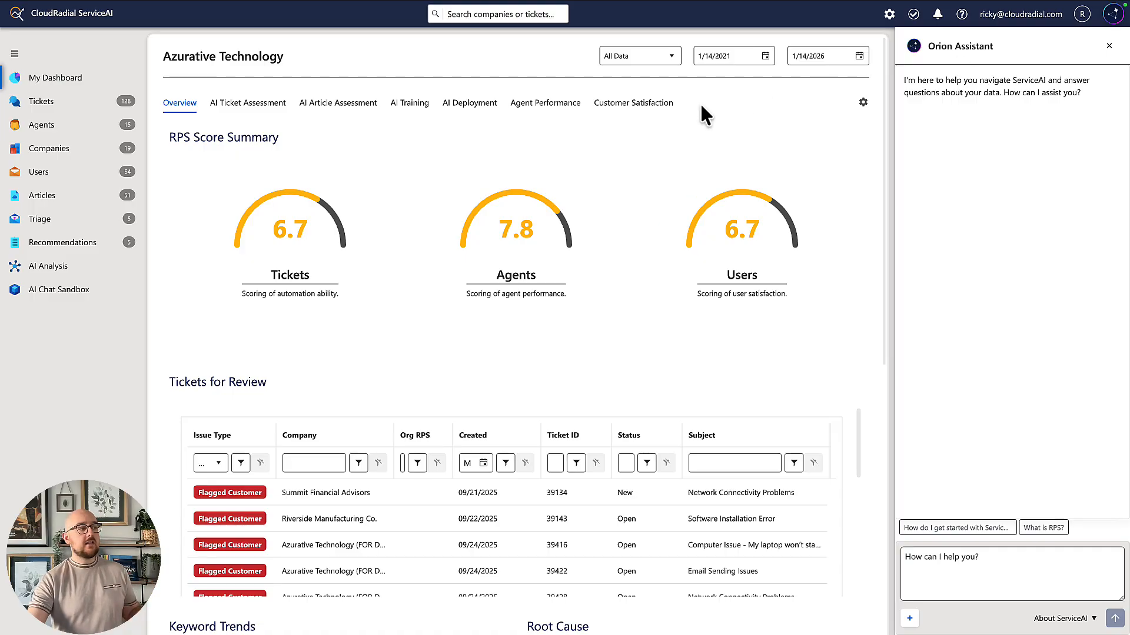
Open the AI Chat Sandbox and send the question "My Dell laptop won't connect to Wifi".
{"action": "left_click", "coordinate": [50, 303]}
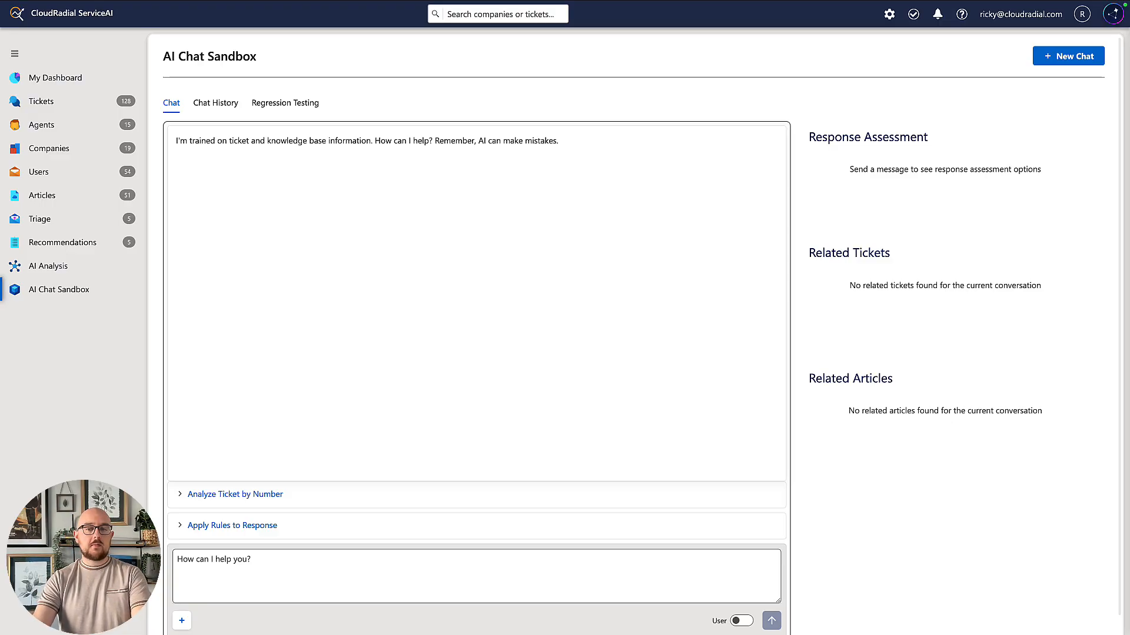
{"action": "right_click", "coordinate": [499, 574]}
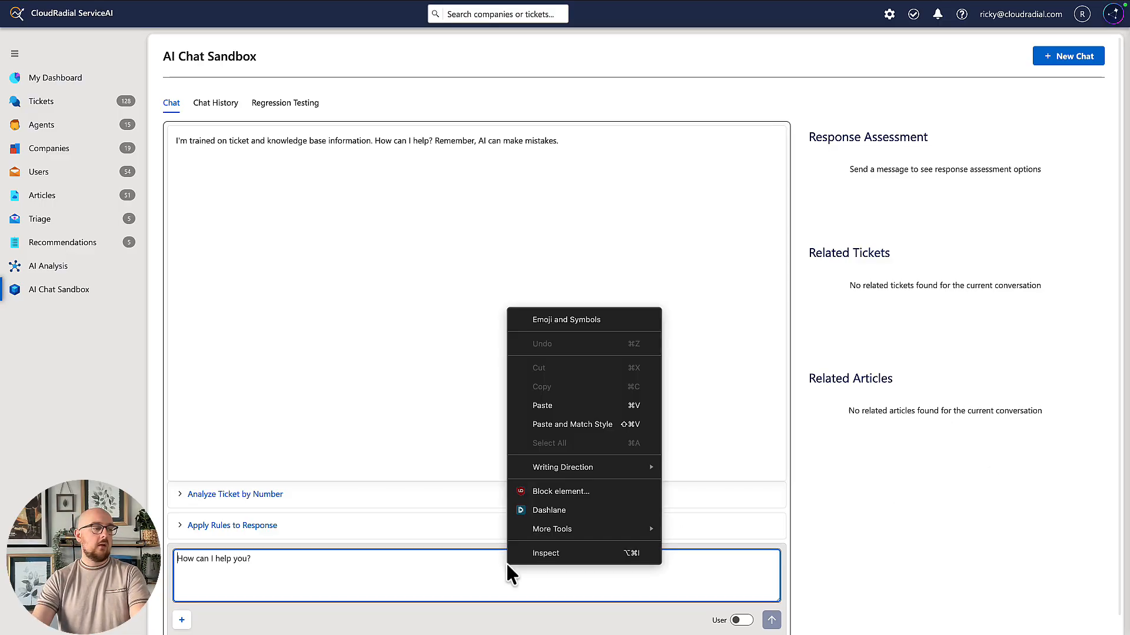
{"action": "left_click", "coordinate": [601, 428]}
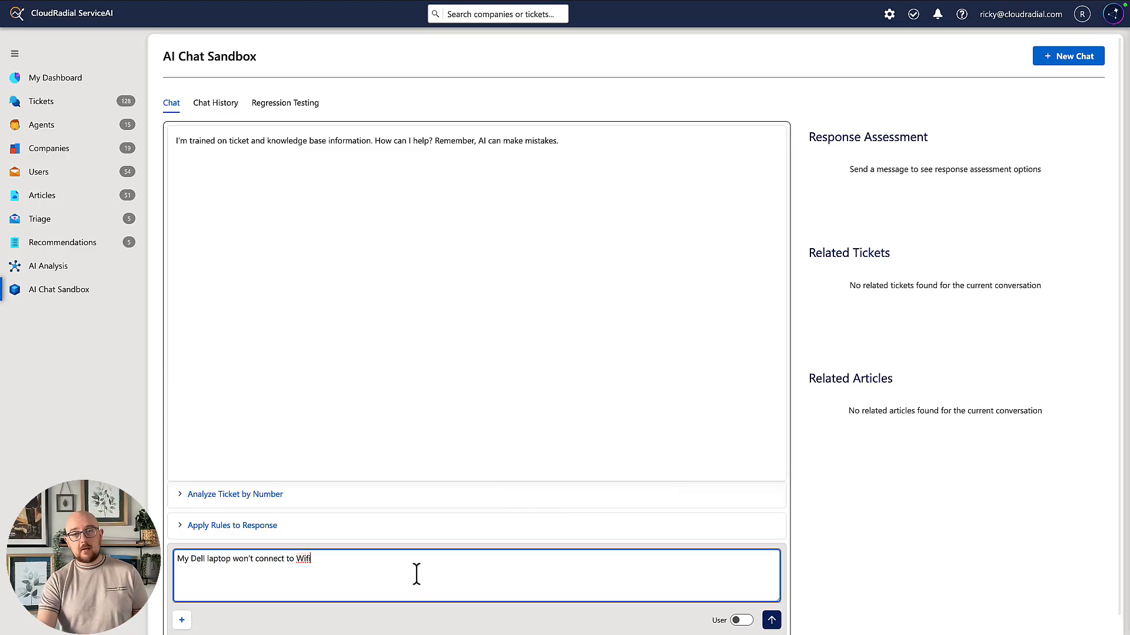
{"action": "key", "text": "Return"}
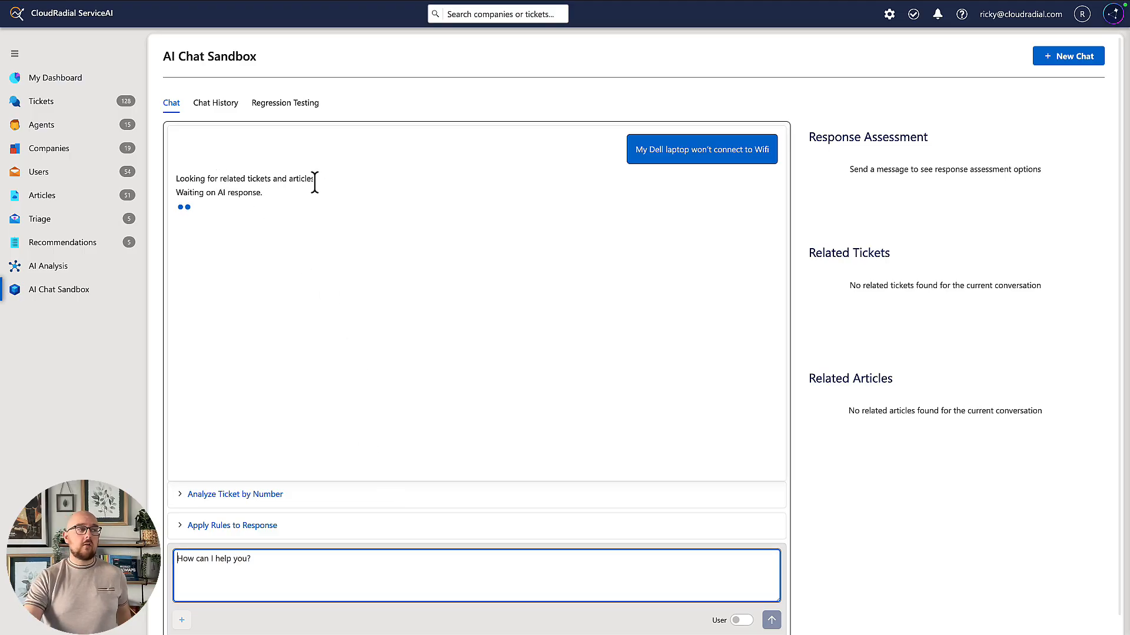
Examine the AI answer, its response assessment, the missing data insight, and the related tickets and articles.
{"action": "left_click_drag", "start_coordinate": [312, 179], "coordinate": [219, 179]}
{"action": "left_click", "coordinate": [324, 138]}
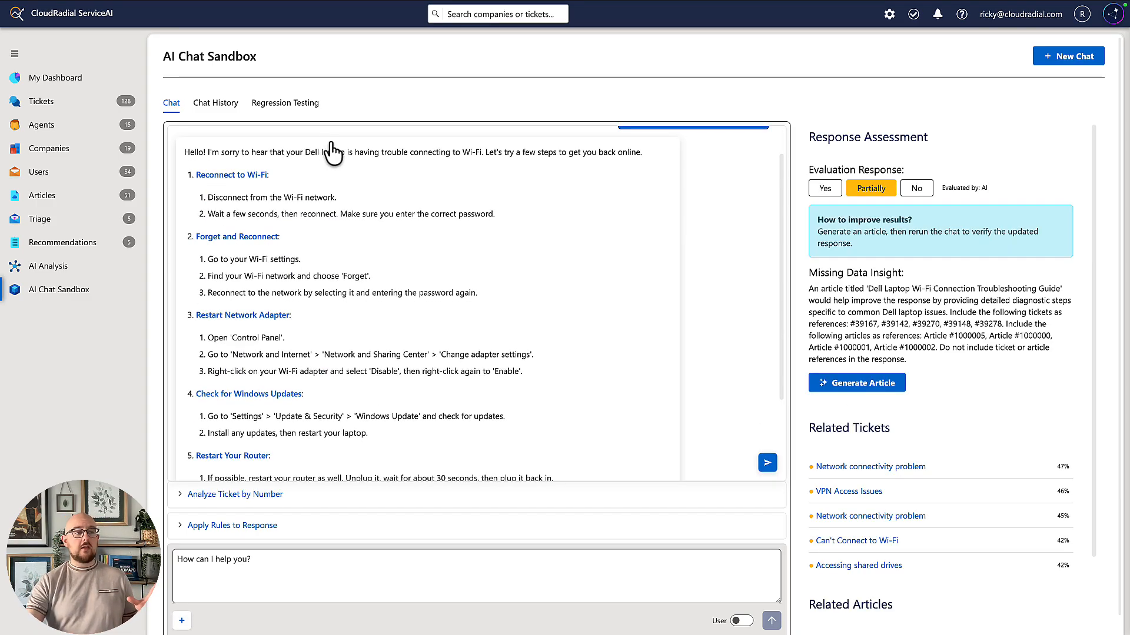
{"action": "scroll", "coordinate": [662, 345], "scroll_direction": "up", "scroll_amount": 1}
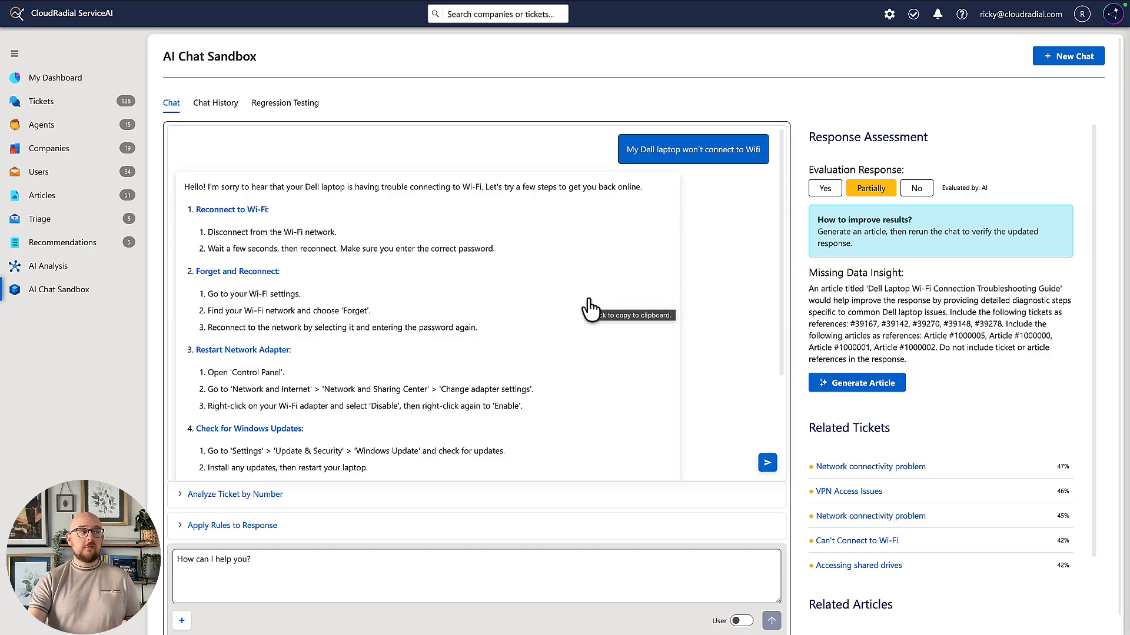
{"action": "scroll", "coordinate": [719, 260], "scroll_direction": "down", "scroll_amount": 1}
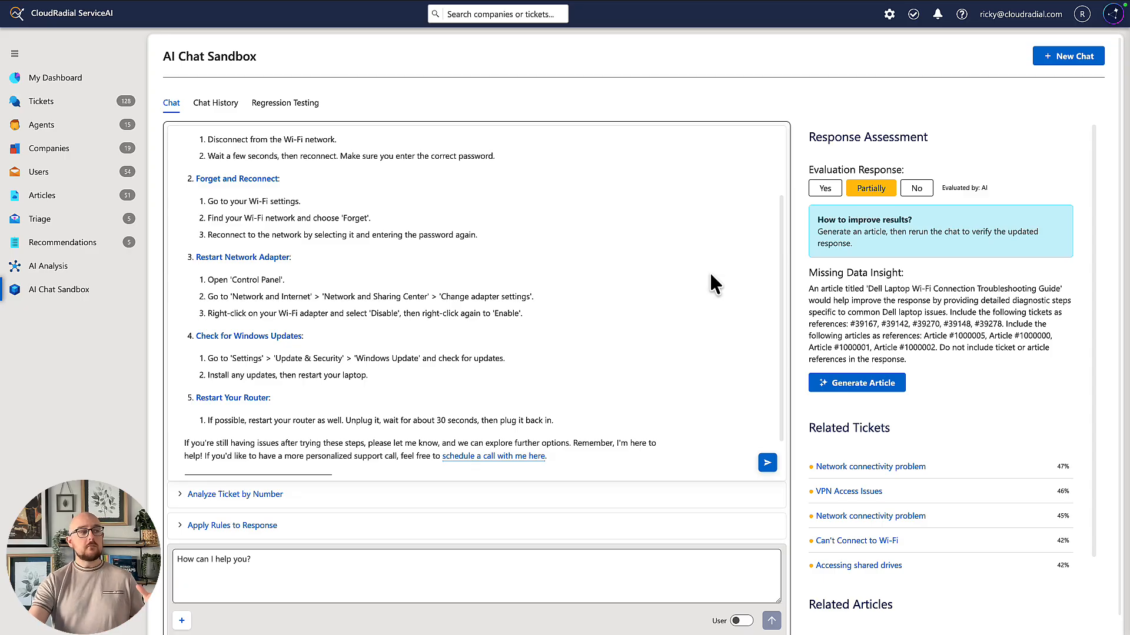
{"action": "scroll", "coordinate": [710, 273], "scroll_direction": "up", "scroll_amount": 2}
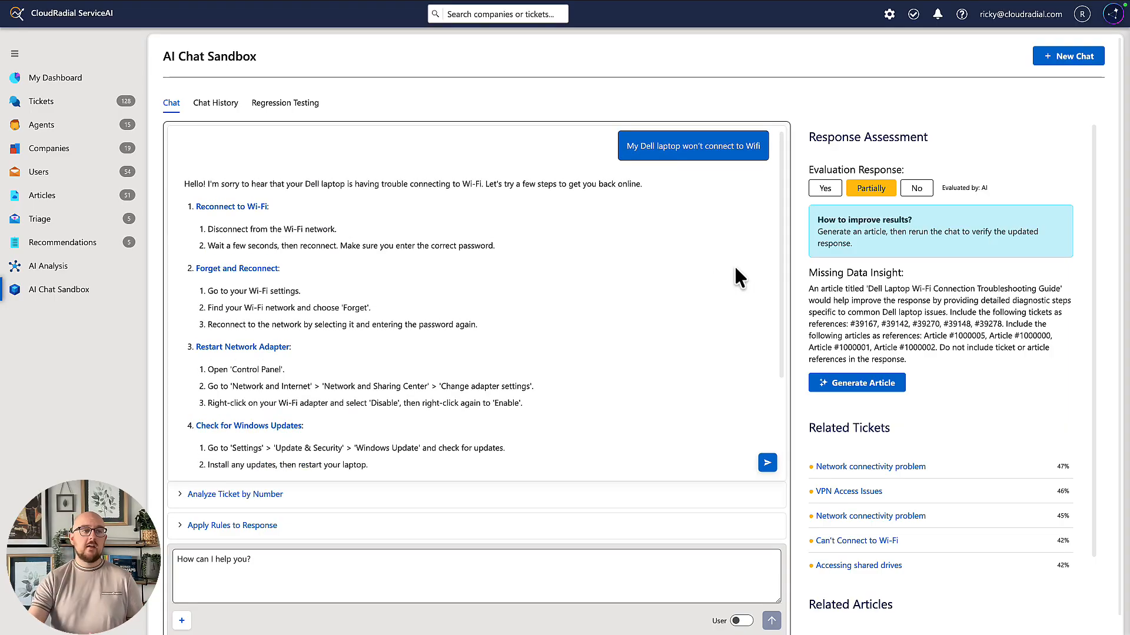
{"action": "scroll", "coordinate": [1071, 402], "scroll_direction": "down", "scroll_amount": 3}
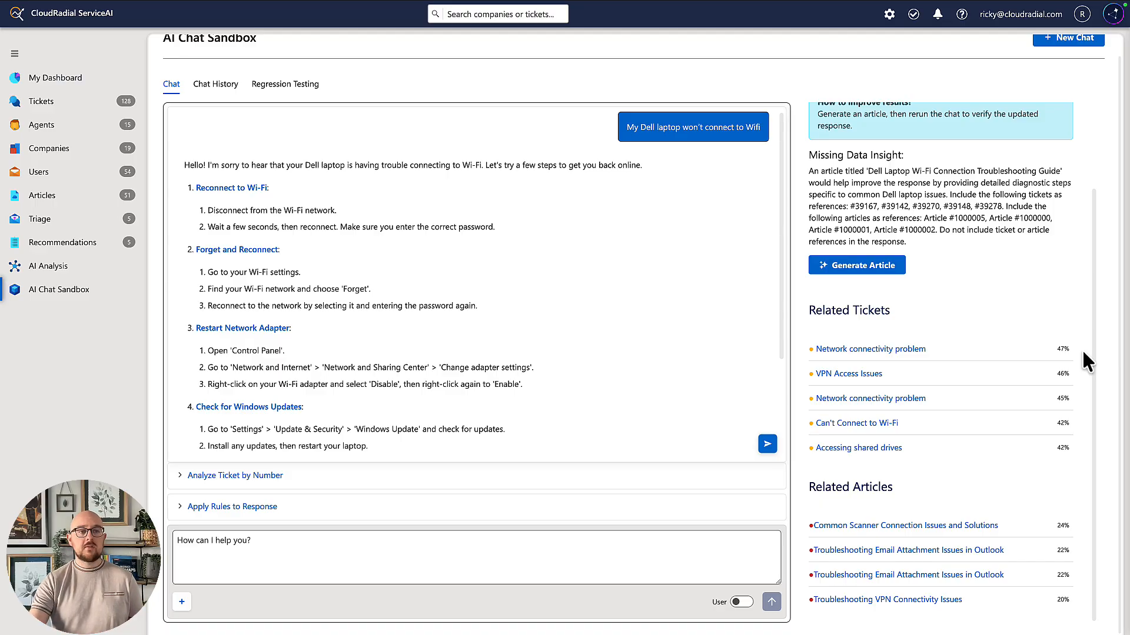
{"action": "scroll", "coordinate": [1088, 360], "scroll_direction": "up", "scroll_amount": 2}
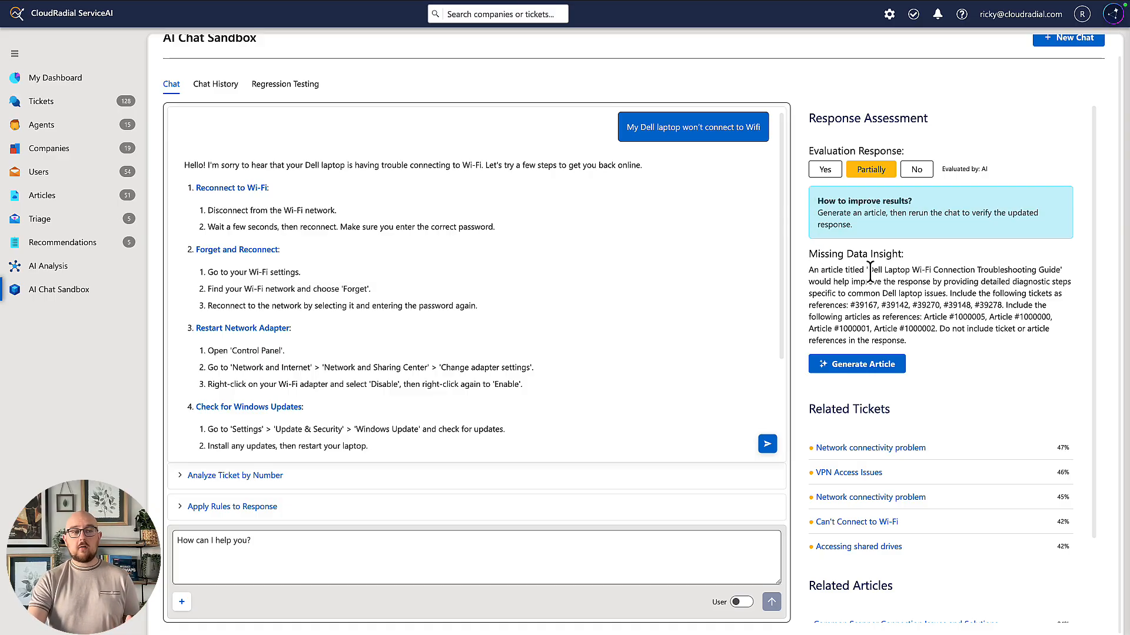
{"action": "left_click_drag", "start_coordinate": [868, 270], "coordinate": [1062, 273]}
{"action": "left_click", "coordinate": [1077, 255]}
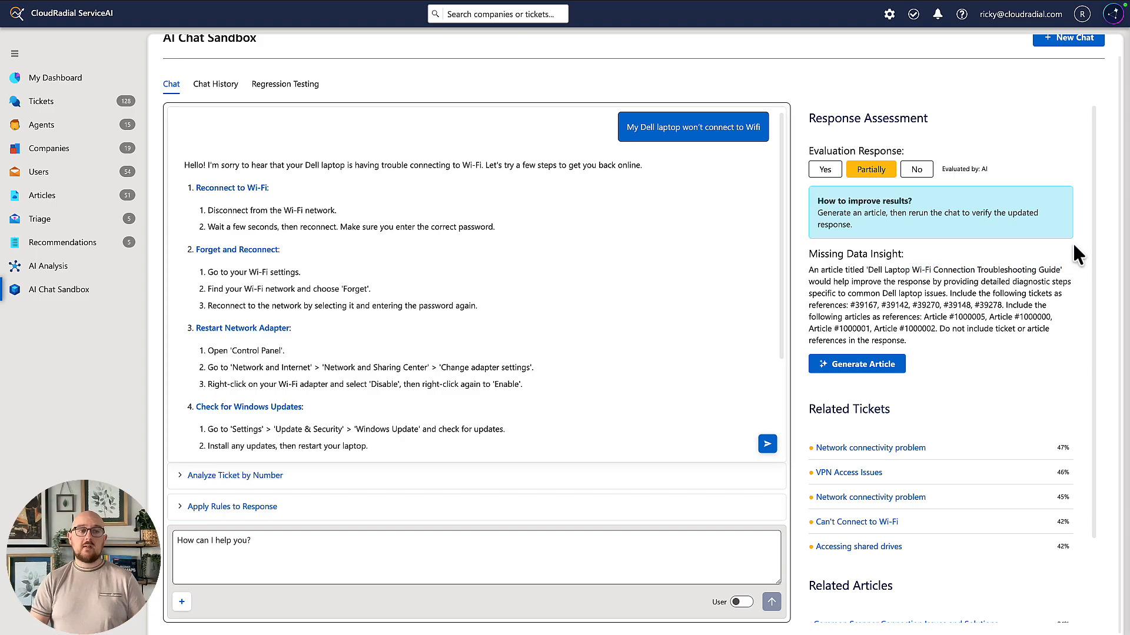
Generate the suggested "Dell Laptop Wi-Fi Connection Troubleshooting Guide" article with AI, using the prefilled missing data prompt and no source URL.
{"action": "left_click", "coordinate": [900, 369]}
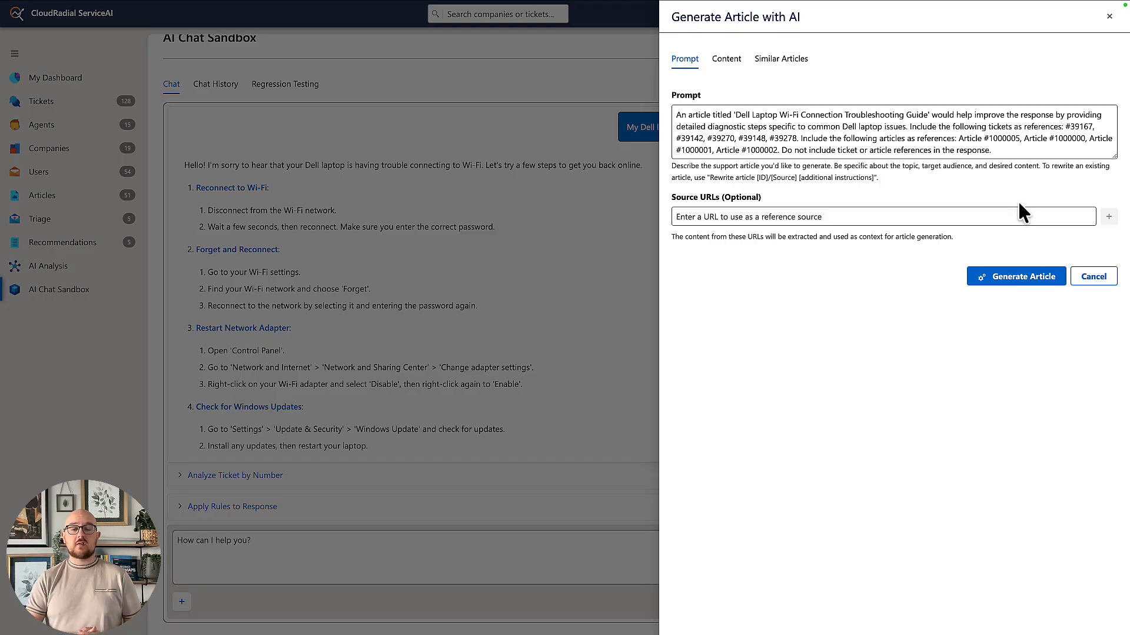
{"action": "left_click", "coordinate": [1037, 291]}
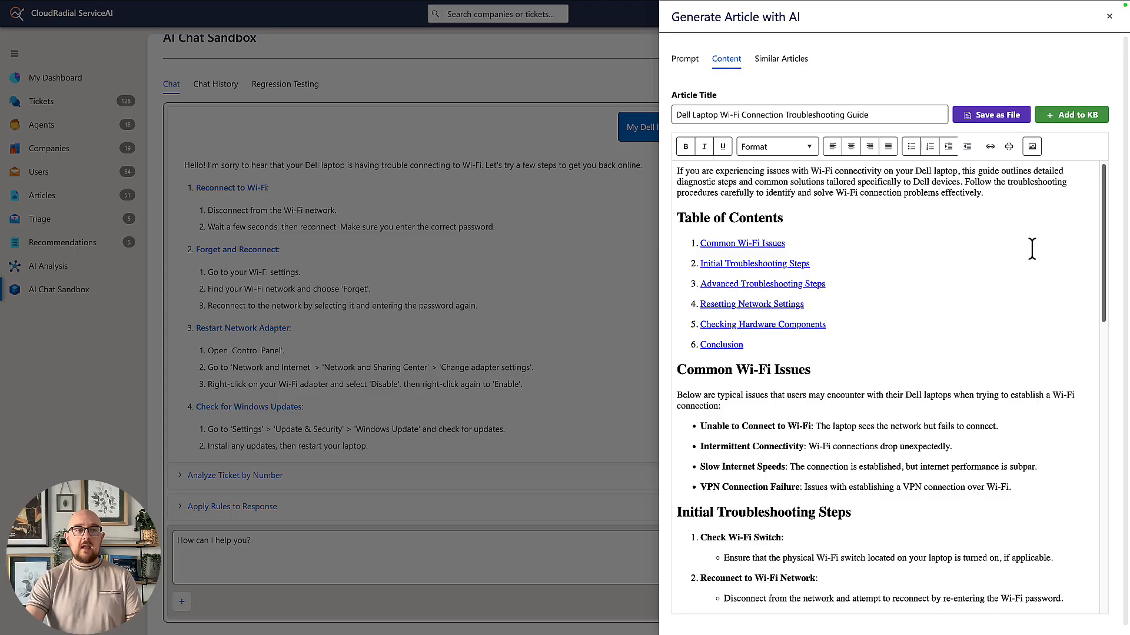
{"action": "scroll", "coordinate": [1032, 245], "scroll_direction": "down", "scroll_amount": 1}
{"action": "scroll", "coordinate": [1031, 246], "scroll_direction": "down", "scroll_amount": 3}
Try adding extra text to the "Common Wi-Fi Issues" heading in the generated article.
{"action": "left_click", "coordinate": [888, 292]}
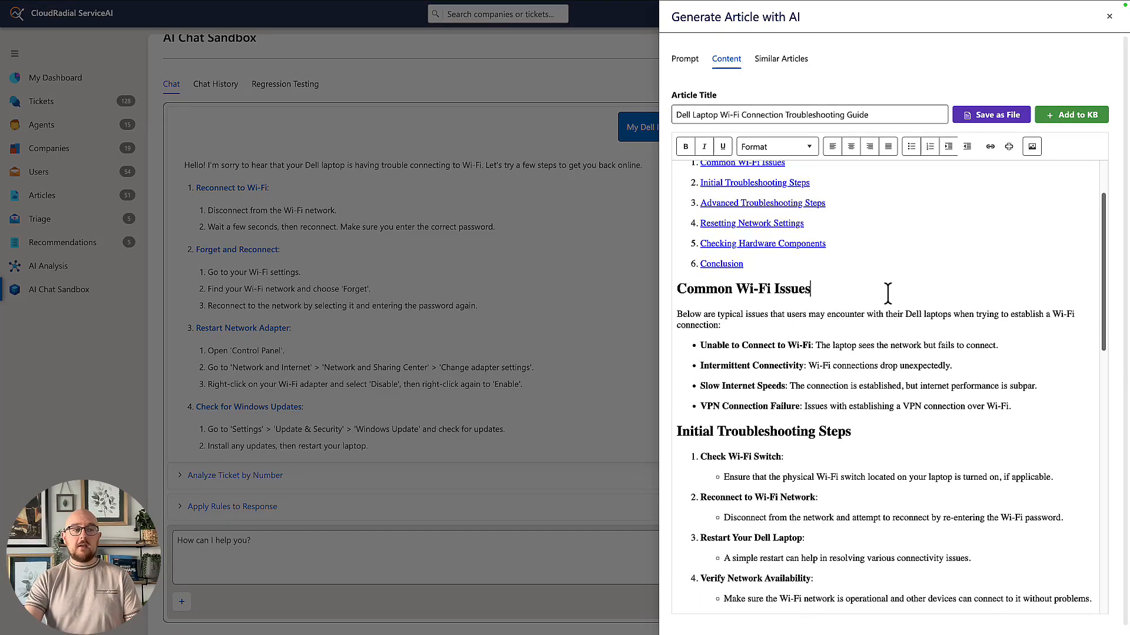
{"action": "type", "text": "jkjfds"}
{"action": "key", "text": "BackSpace"}
{"action": "key", "text": "BackSpace"}
{"action": "key", "text": "BackSpace"}
{"action": "key", "text": "BackSpace"}
{"action": "key", "text": "BackSpace"}
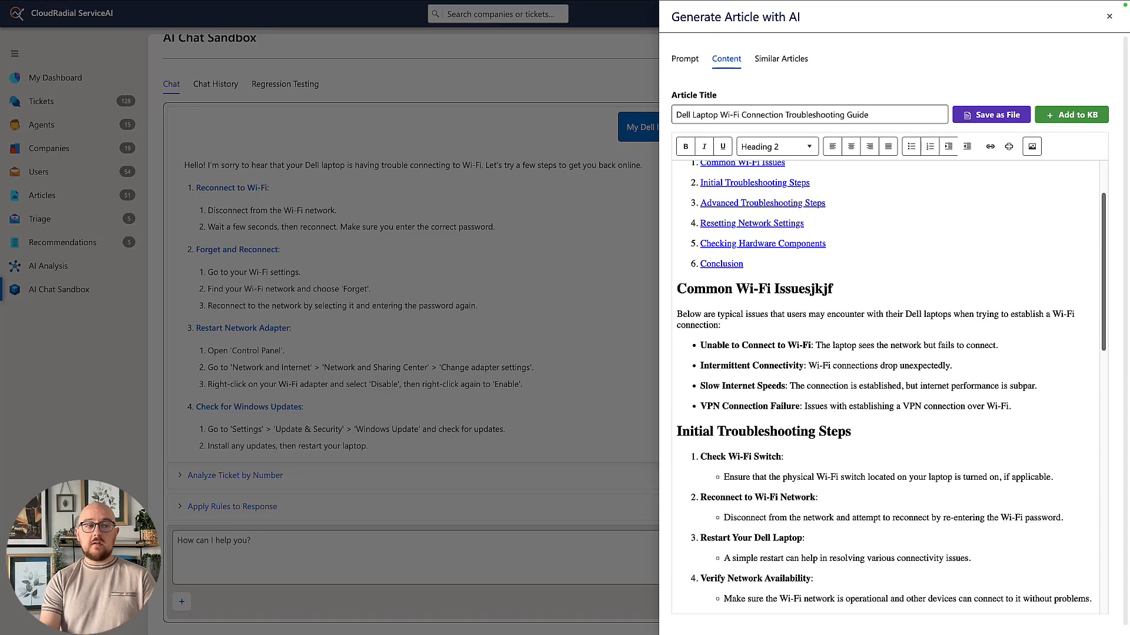
{"action": "key", "text": "BackSpace"}
Add the Dell Wi-Fi troubleshooting article to the internal knowledge base and review its details, similar articles and content.
{"action": "scroll", "coordinate": [884, 288], "scroll_direction": "down", "scroll_amount": 5}
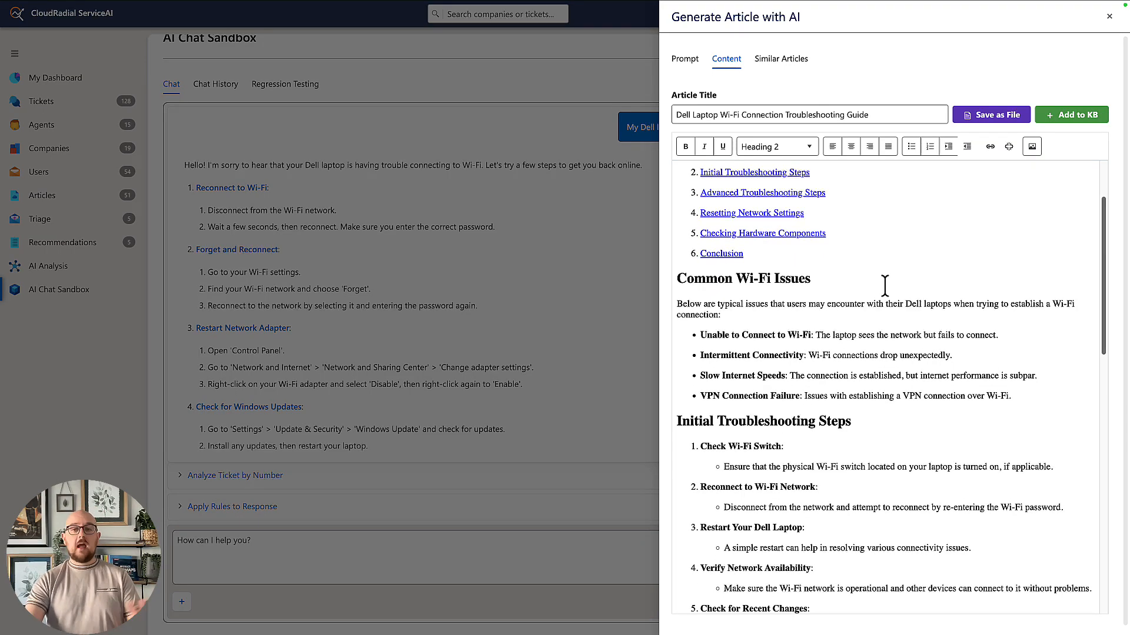
{"action": "scroll", "coordinate": [884, 287], "scroll_direction": "down", "scroll_amount": 3}
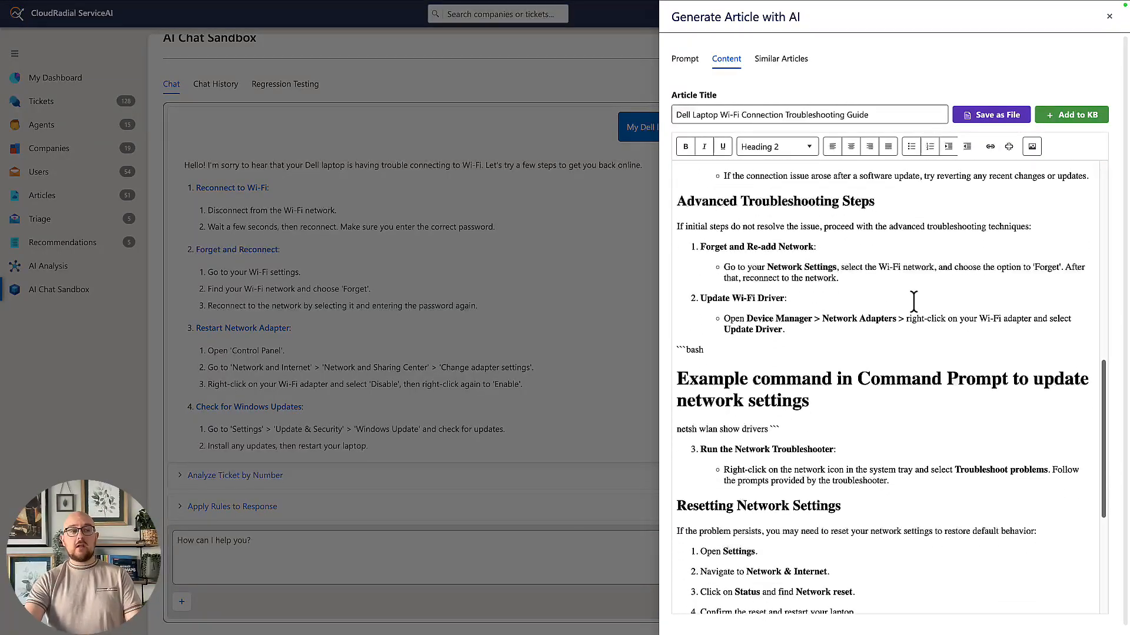
{"action": "scroll", "coordinate": [930, 302], "scroll_direction": "up", "scroll_amount": 5}
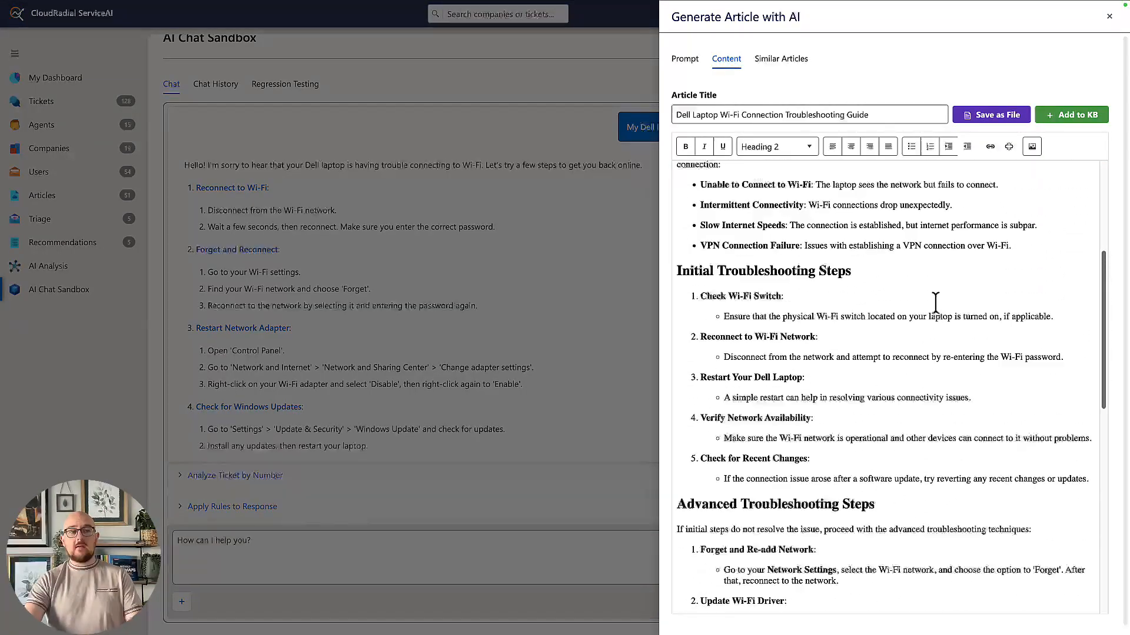
{"action": "left_click", "coordinate": [1061, 121]}
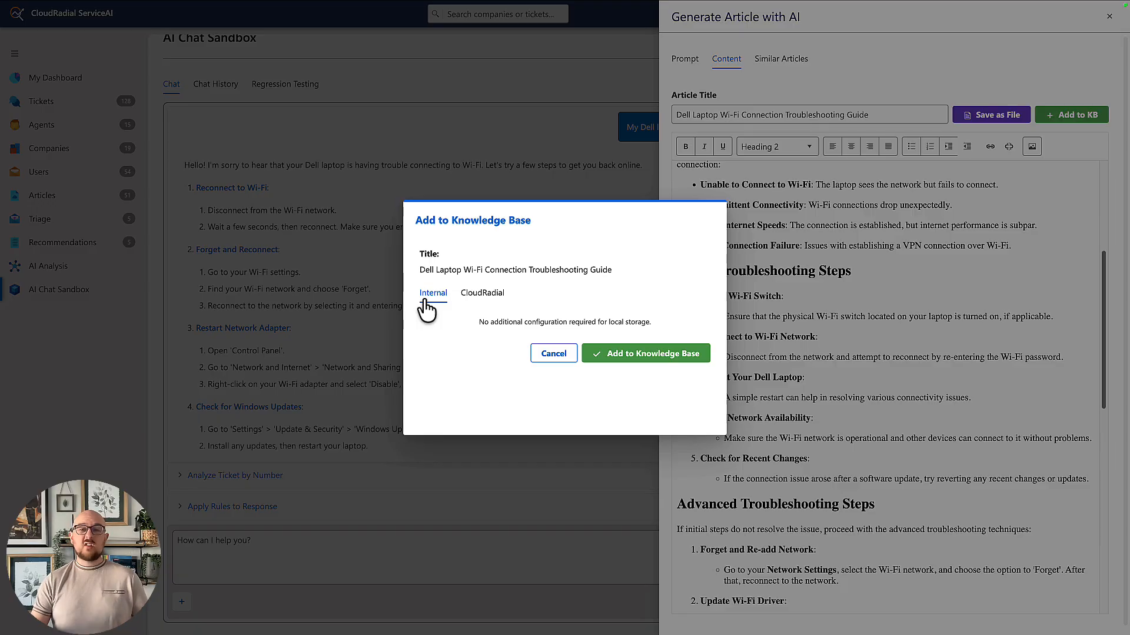
{"action": "left_click", "coordinate": [643, 367]}
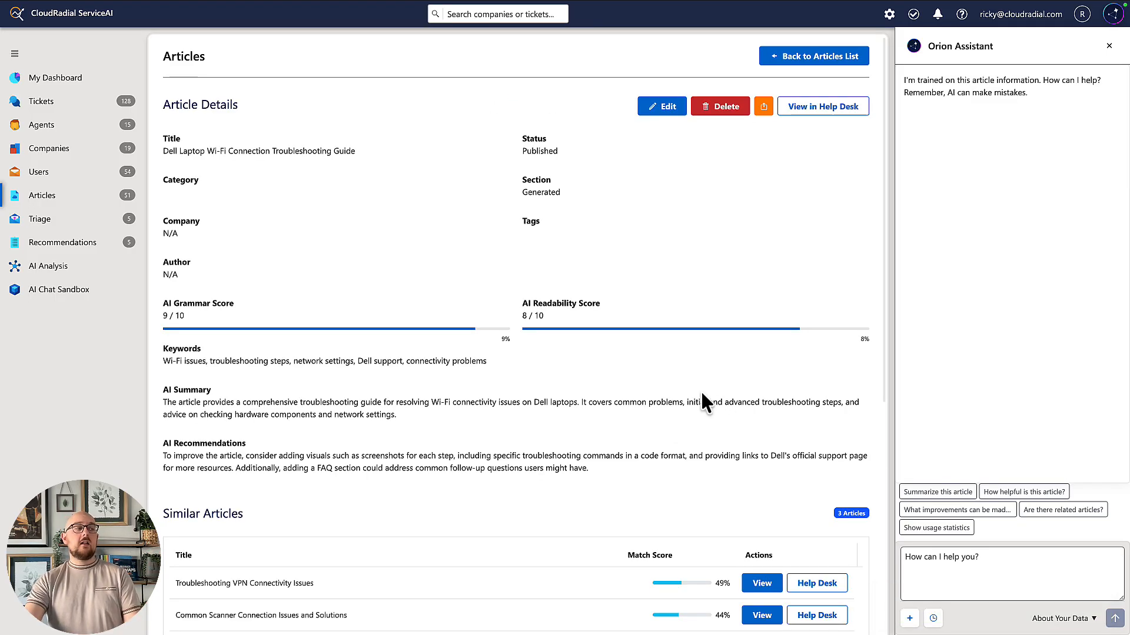
{"action": "scroll", "coordinate": [666, 383], "scroll_direction": "down", "scroll_amount": 2}
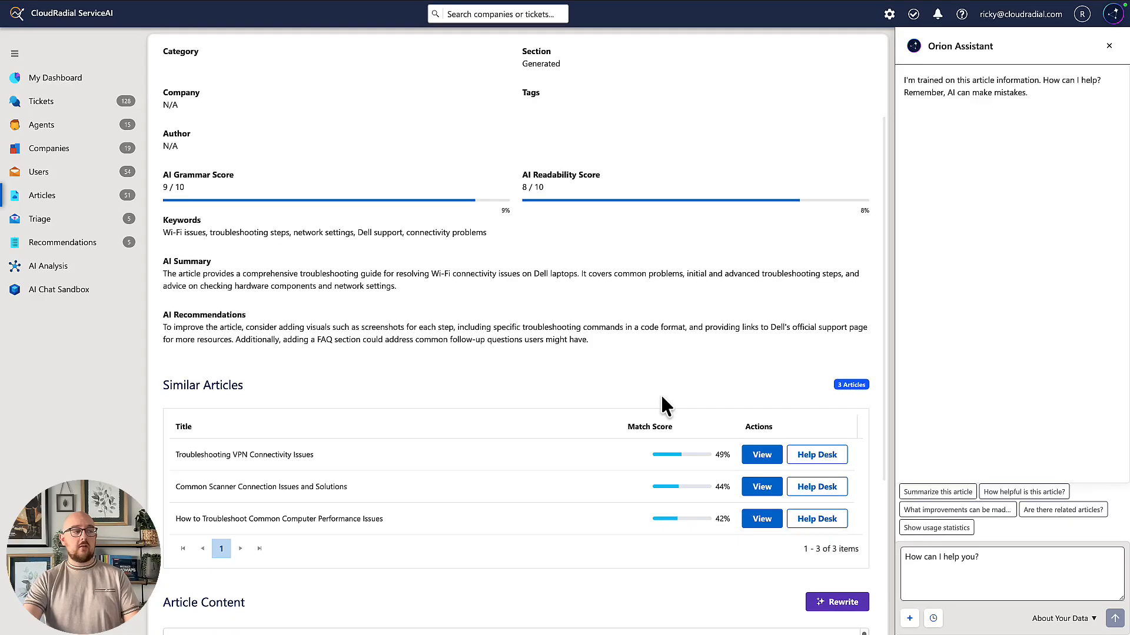
{"action": "scroll", "coordinate": [610, 530], "scroll_direction": "down", "scroll_amount": 1}
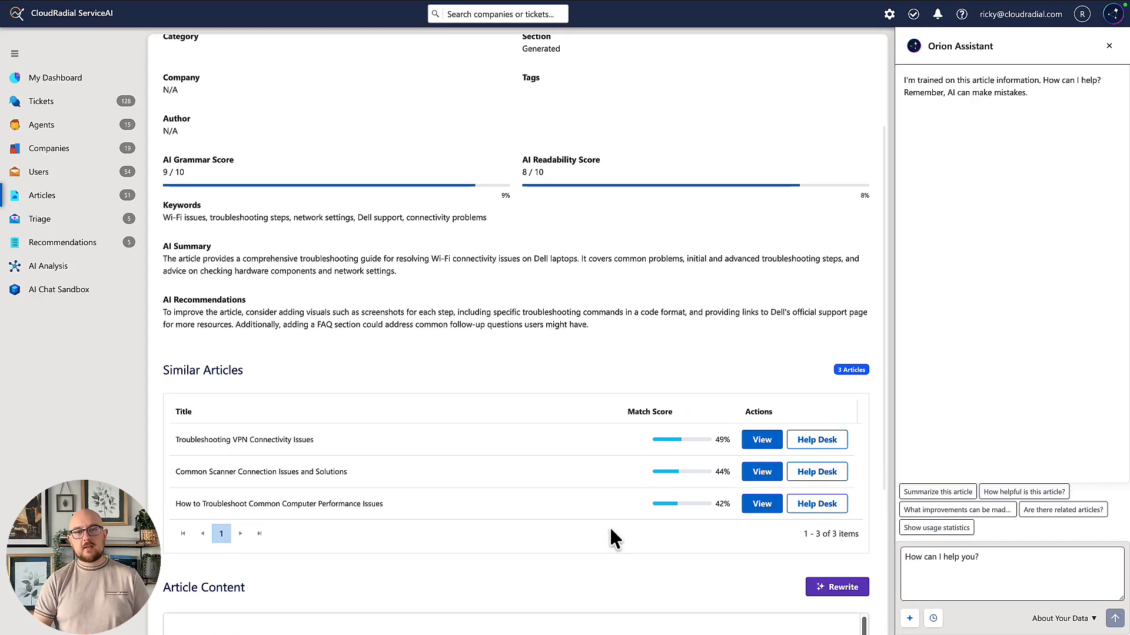
{"action": "scroll", "coordinate": [612, 524], "scroll_direction": "down", "scroll_amount": 7}
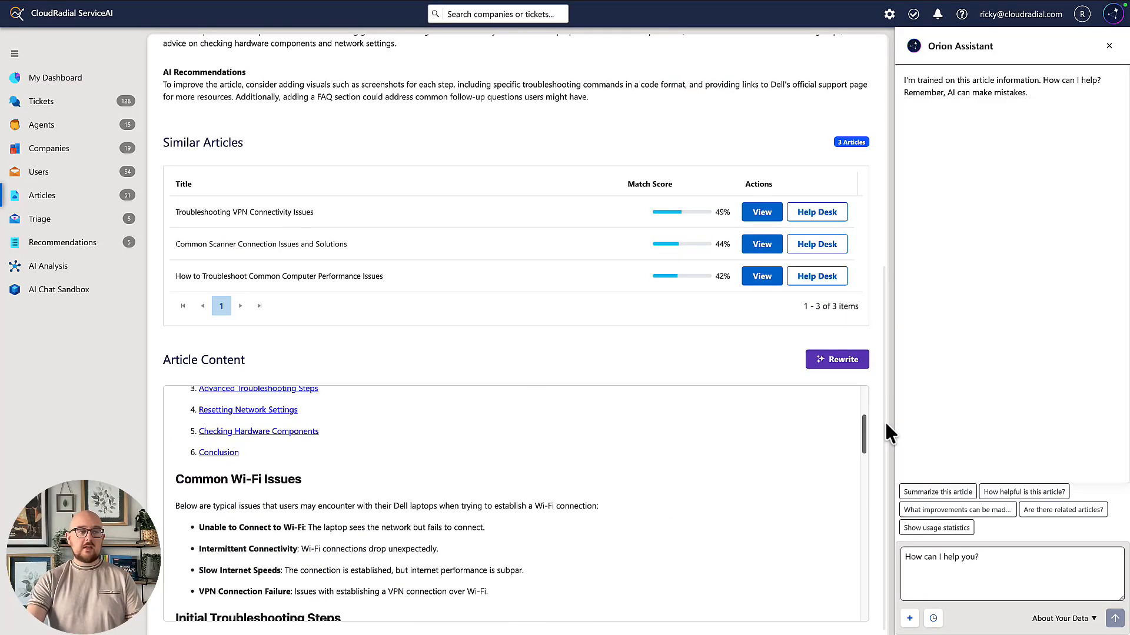
{"action": "scroll", "coordinate": [884, 425], "scroll_direction": "down", "scroll_amount": 1}
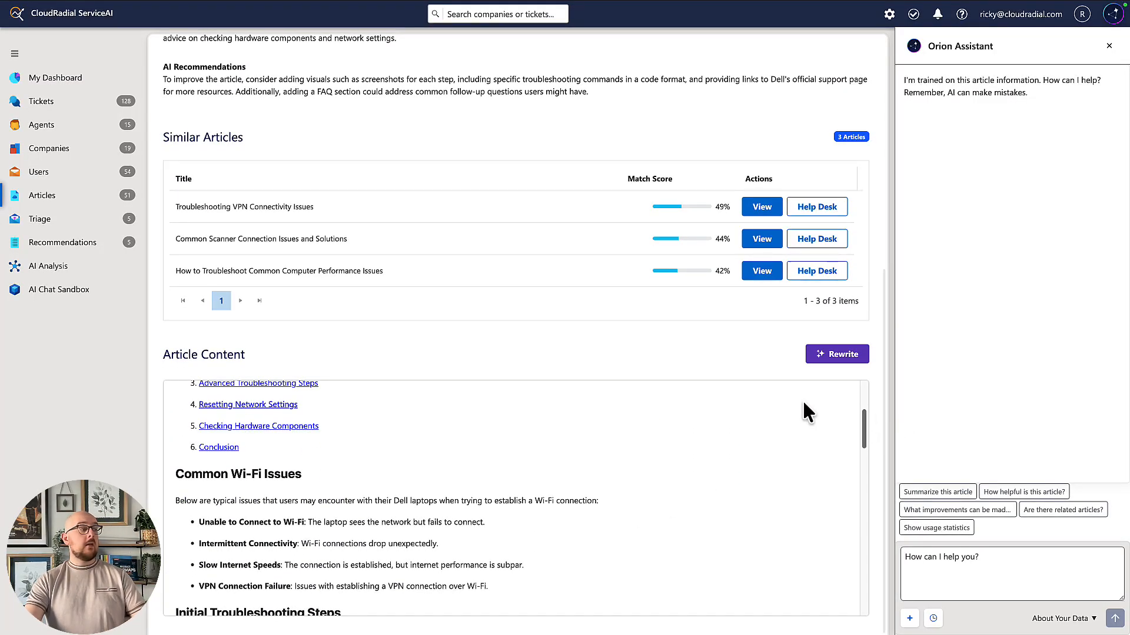
Reopen the most recent "My Dell laptop won't connect to Wifi" conversation from the sandbox's chat history, rerun its question and read the new answer.
{"action": "left_click", "coordinate": [125, 295]}
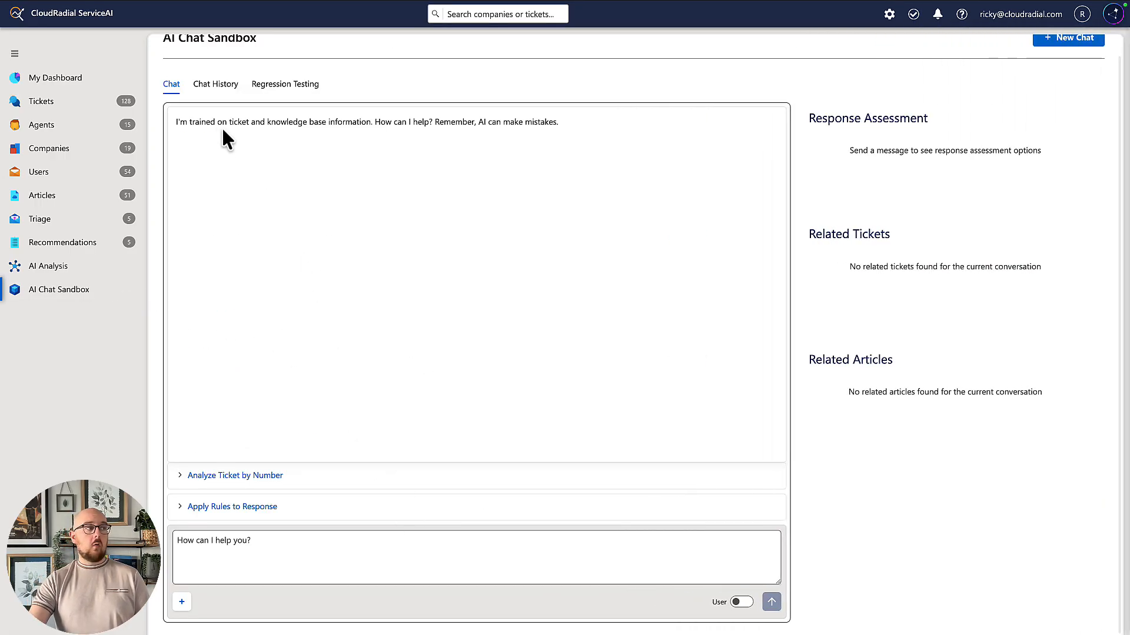
{"action": "scroll", "coordinate": [210, 103], "scroll_direction": "up", "scroll_amount": 1}
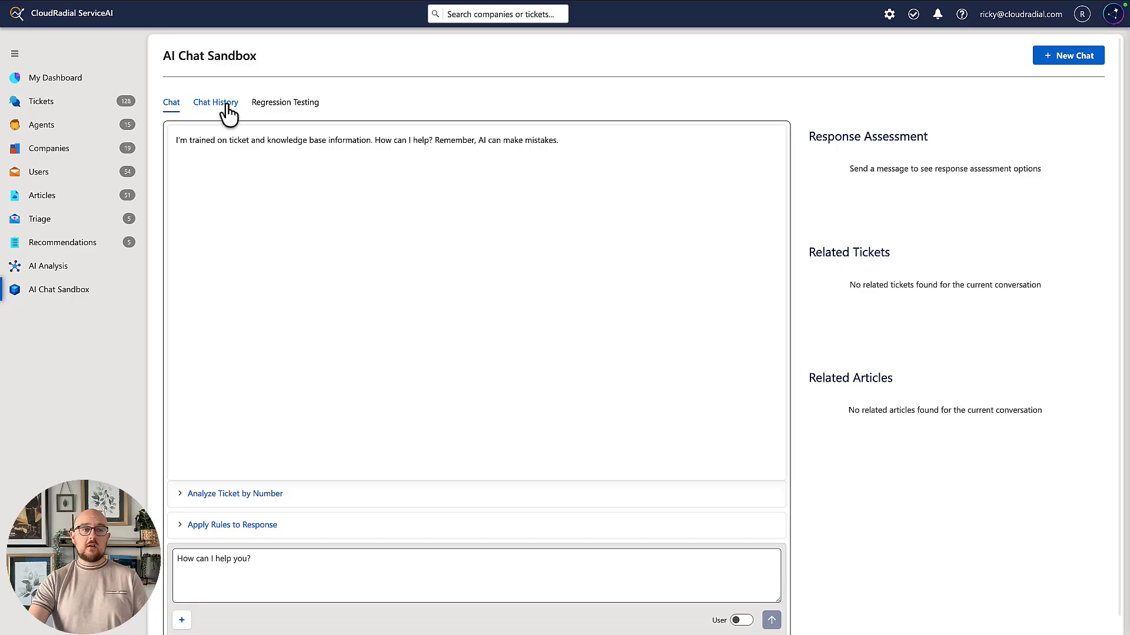
{"action": "left_click", "coordinate": [229, 111]}
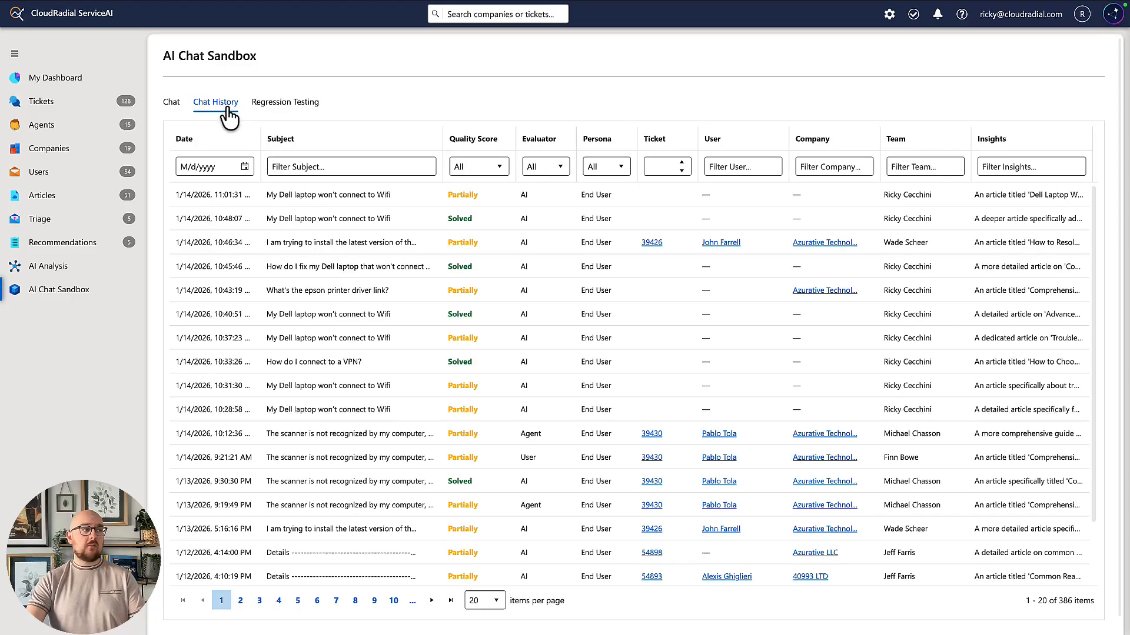
{"action": "left_click", "coordinate": [369, 203]}
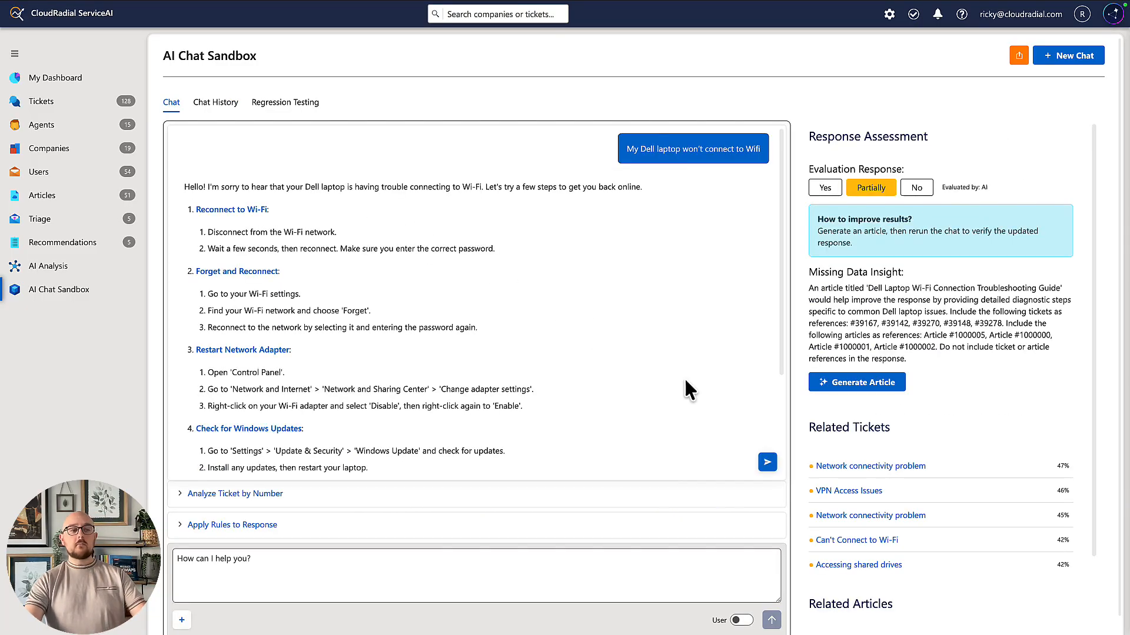
{"action": "left_click", "coordinate": [770, 465]}
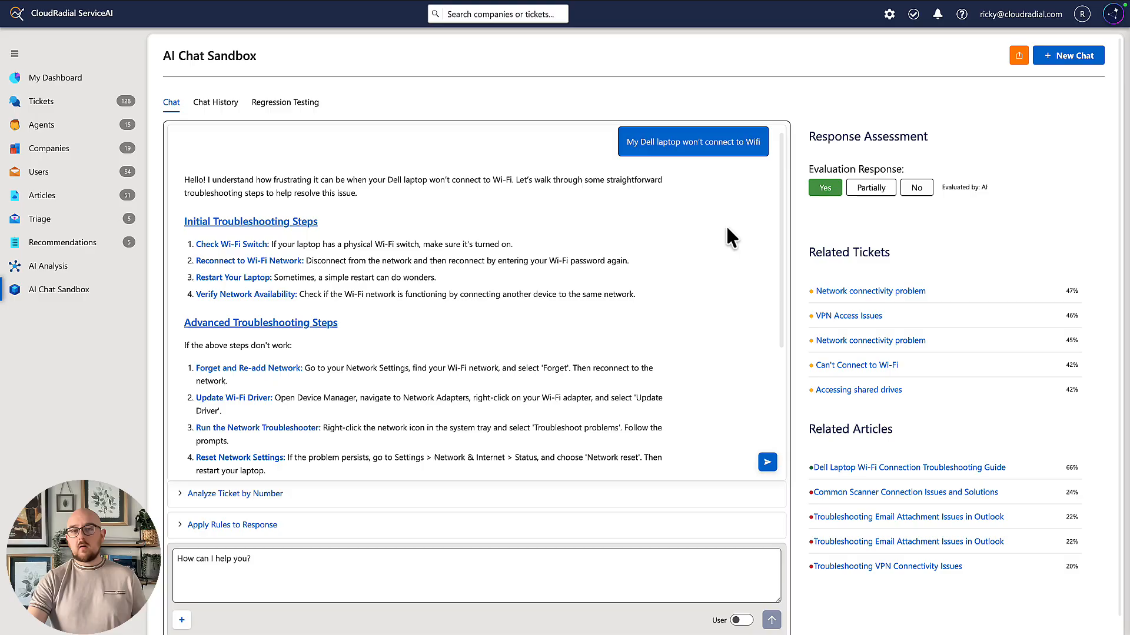
{"action": "scroll", "coordinate": [729, 241], "scroll_direction": "down", "scroll_amount": 3}
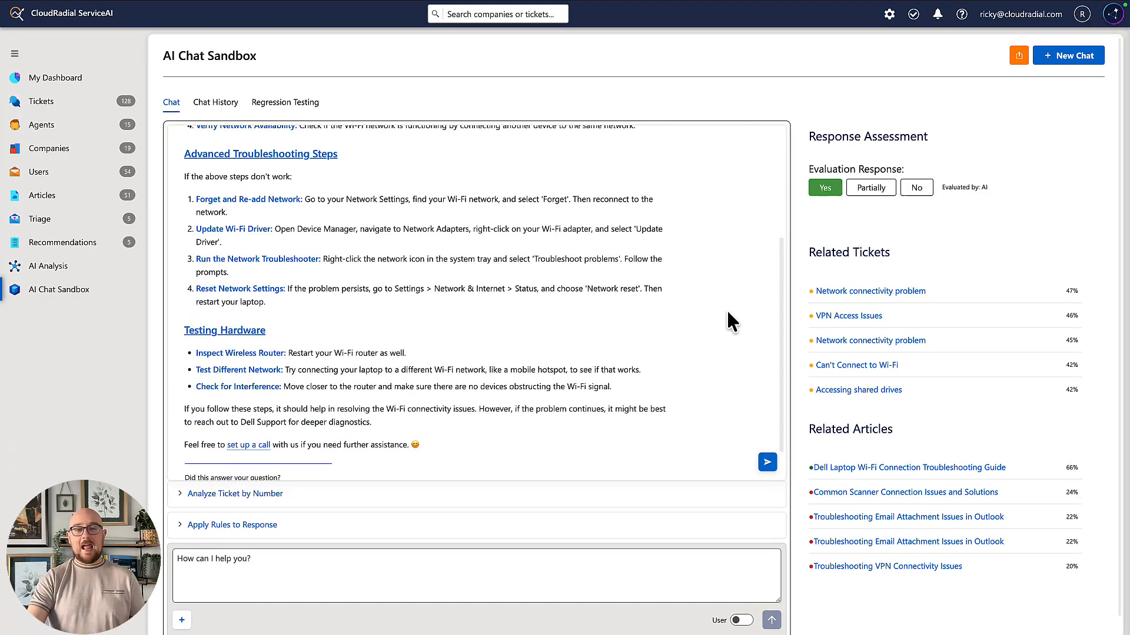
{"action": "scroll", "coordinate": [727, 312], "scroll_direction": "up", "scroll_amount": 1}
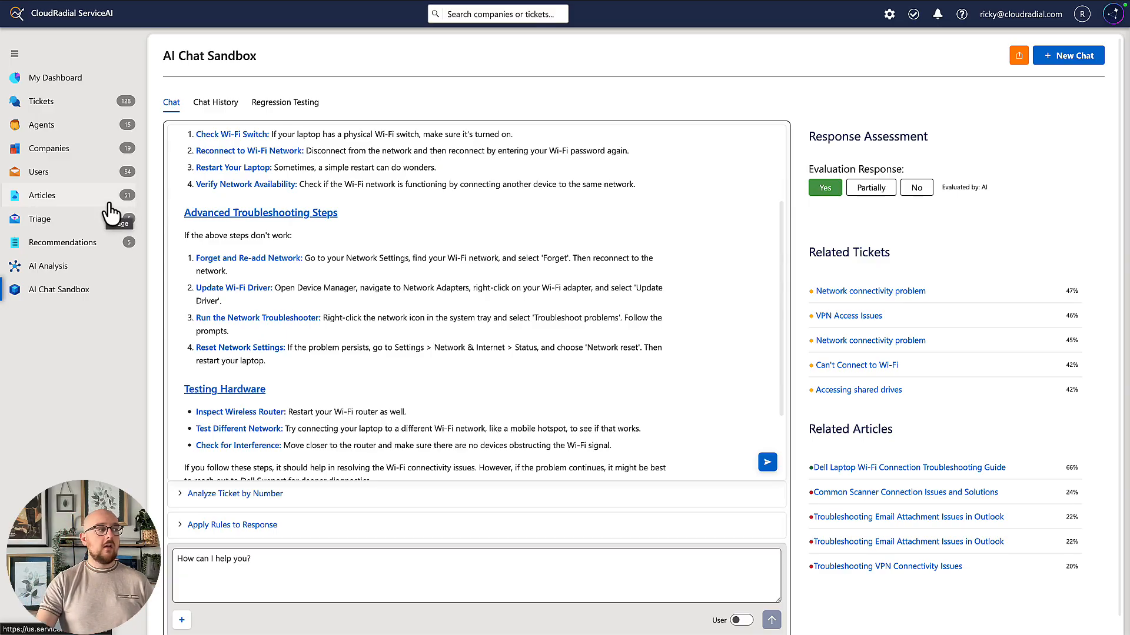
View the knowledge base articles list and return to an empty AI Chat Sandbox conversation.
{"action": "left_click", "coordinate": [41, 203]}
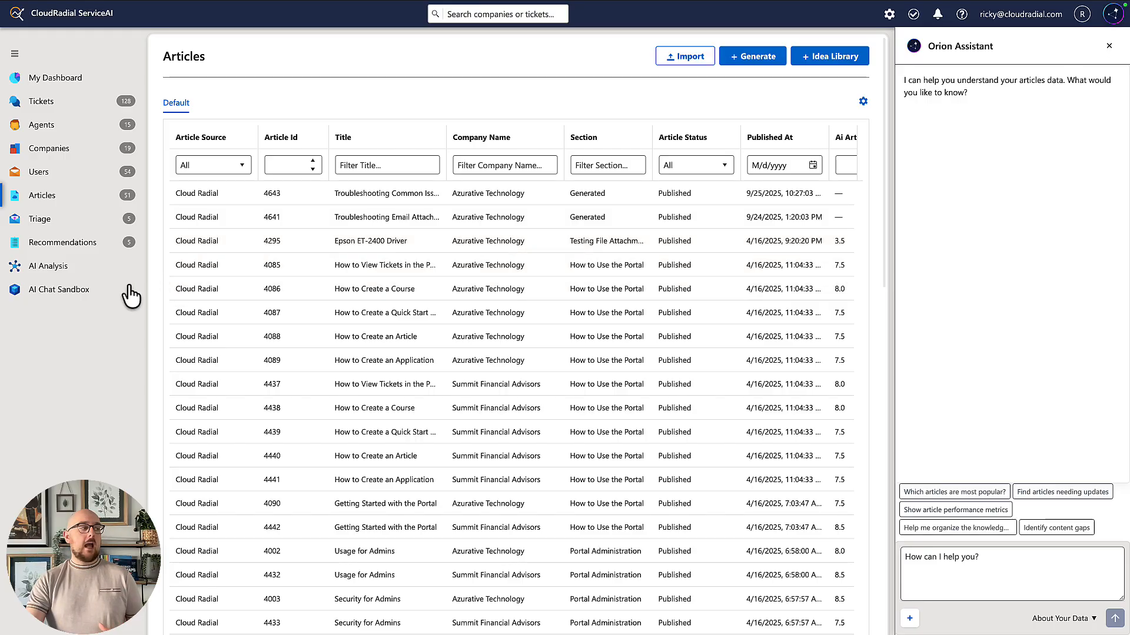
{"action": "left_click", "coordinate": [109, 291]}
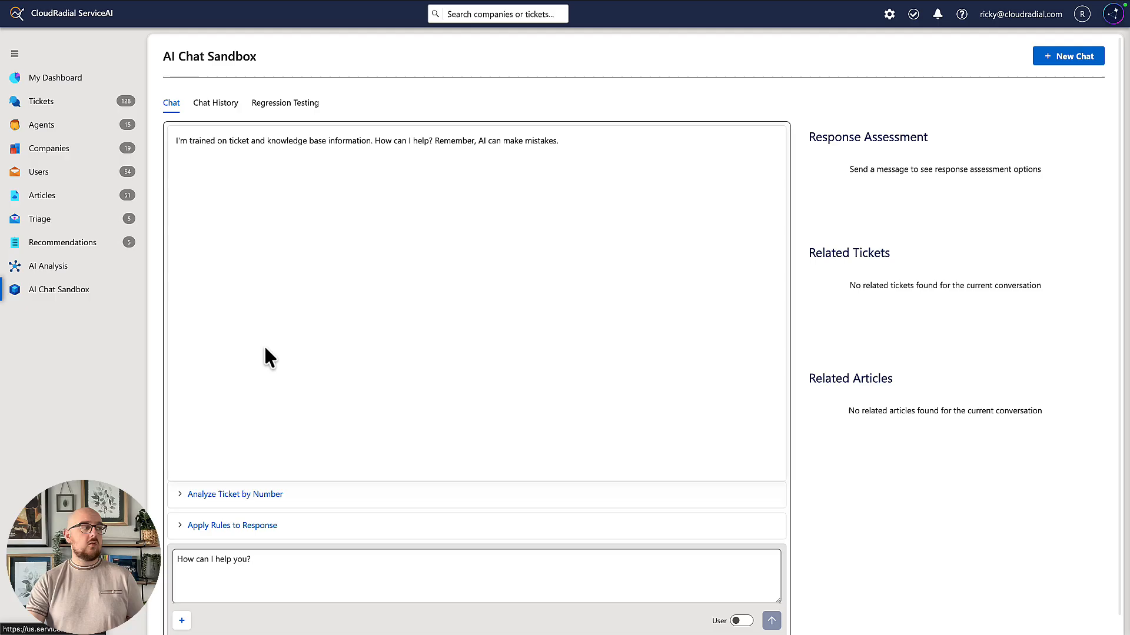
{"action": "left_click", "coordinate": [331, 561]}
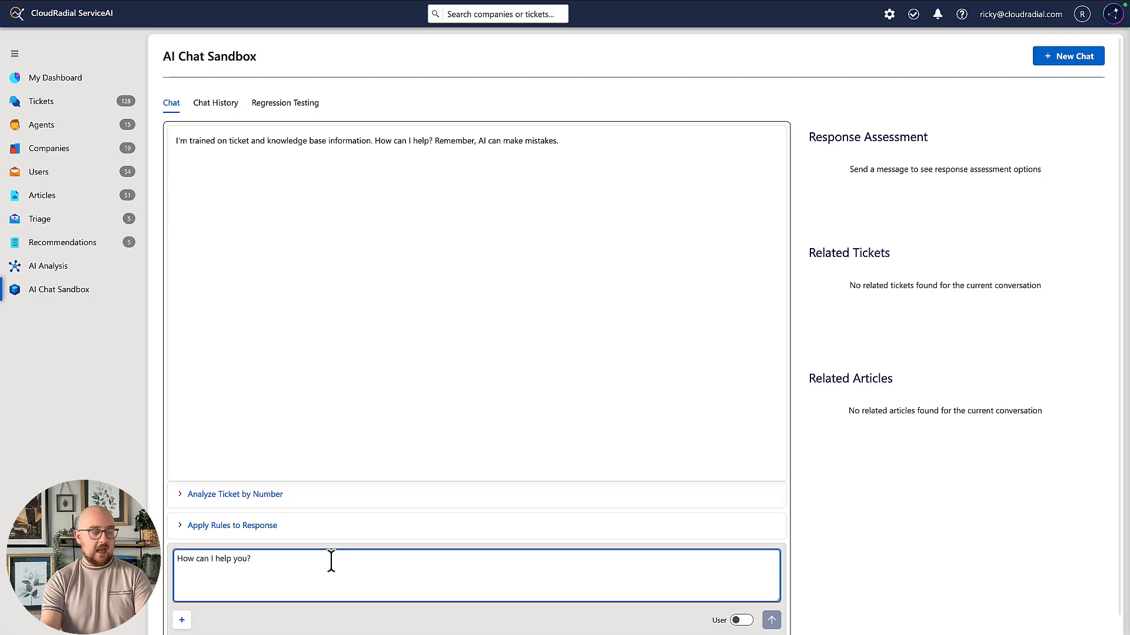
{"action": "type", "text": "Ask"}
{"action": "key", "text": "BackSpace"}
{"action": "key", "text": "BackSpace"}
{"action": "key", "text": "BackSpace"}
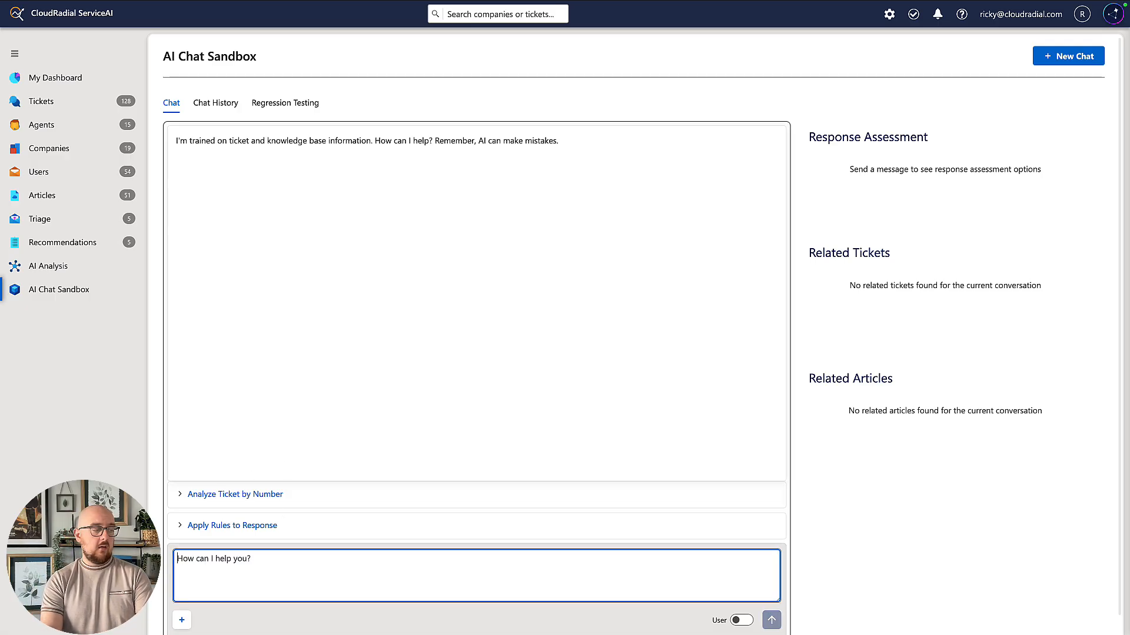
Ask the sandbox "What information do you have about Azurative Technology's Epson printer?" and review the answer with its related tickets and articles.
{"action": "type", "text": "What information "}
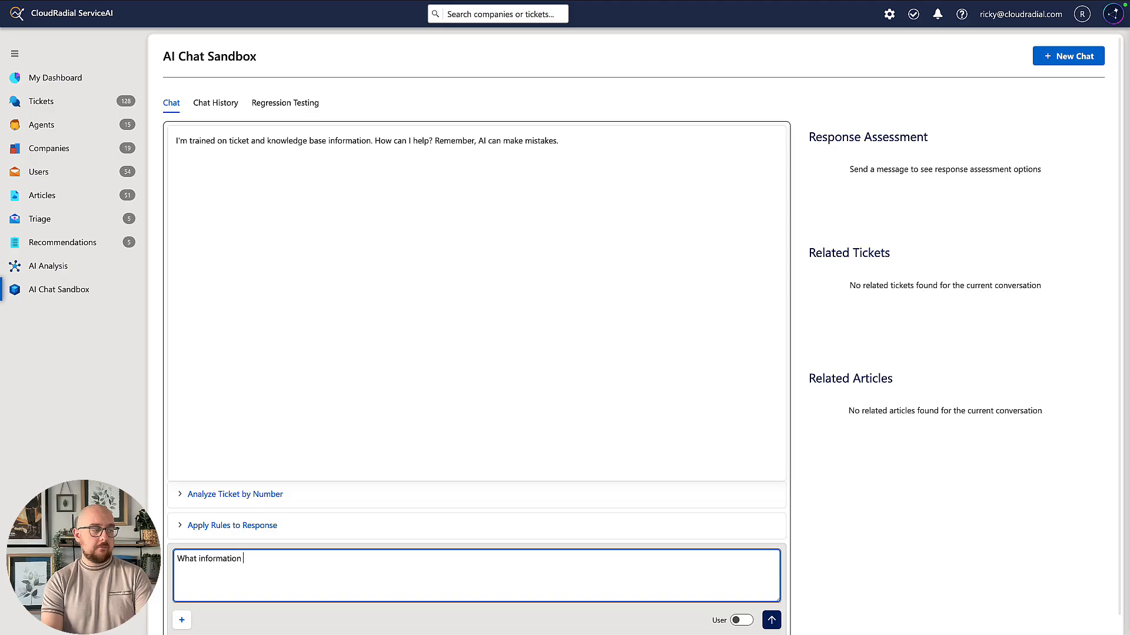
{"action": "type", "text": "do you have ab"}
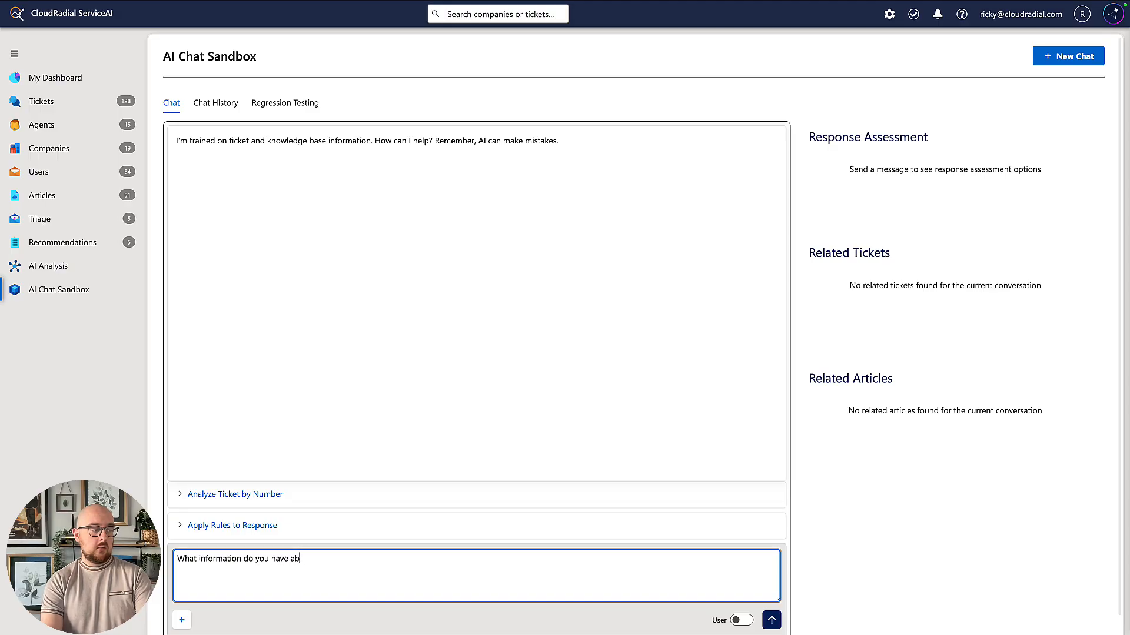
{"action": "type", "text": "Azure"}
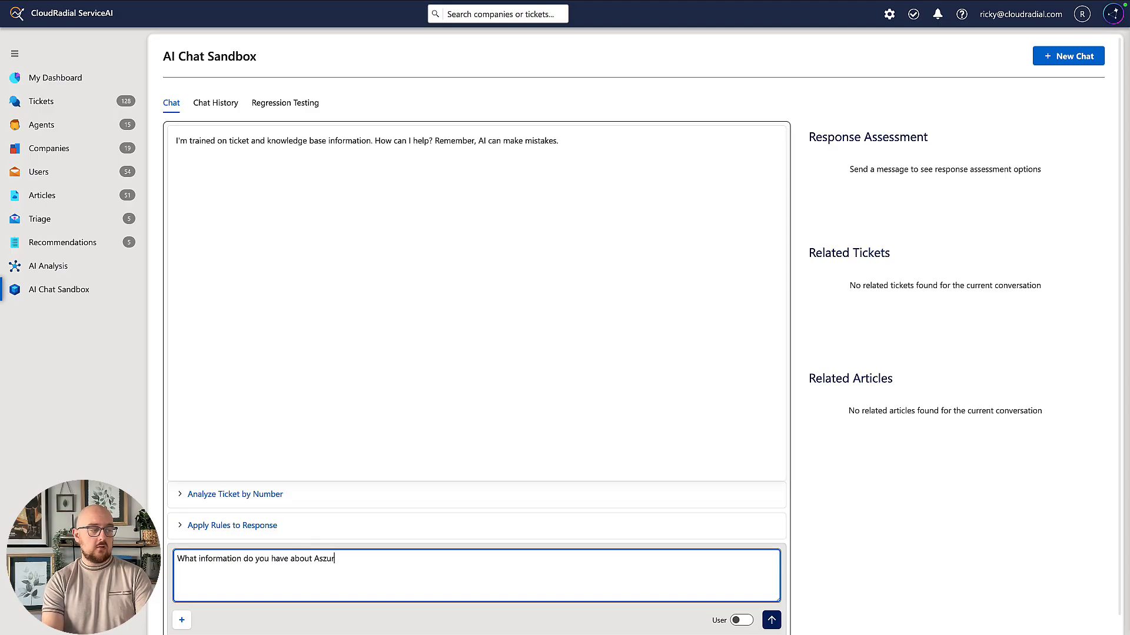
{"action": "key", "text": "BackSpace"}
{"action": "key", "text": "BackSpace"}
{"action": "key", "text": "BackSpace"}
{"action": "key", "text": "BackSpace"}
{"action": "type", "text": "zurative Technologyu'"}
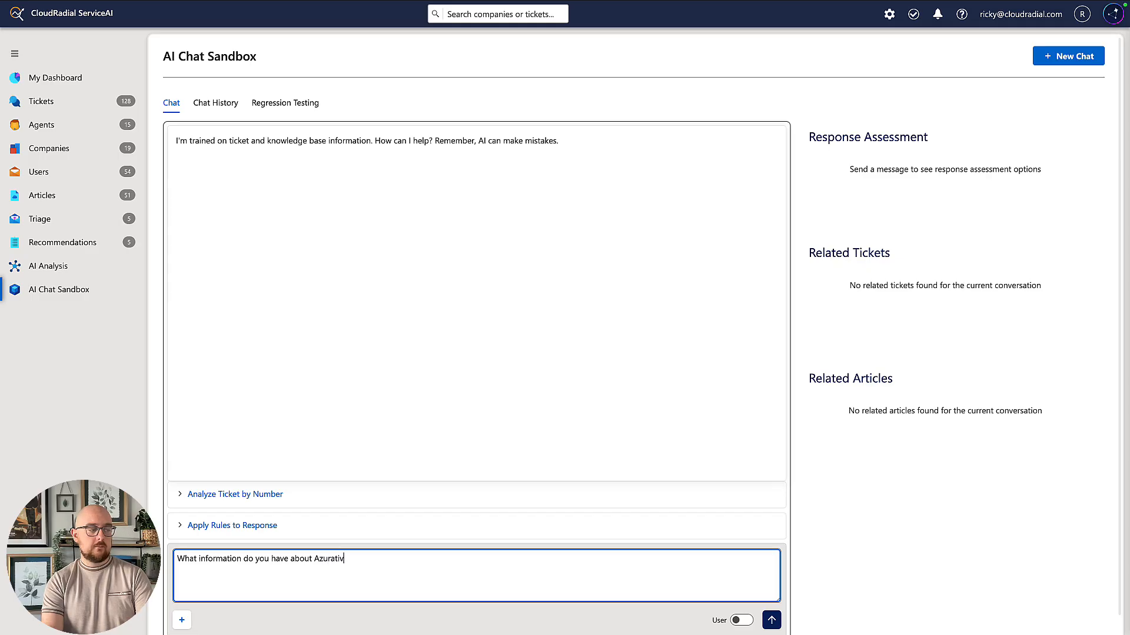
{"action": "key", "text": "BackSpace"}
{"action": "key", "text": "BackSpace"}
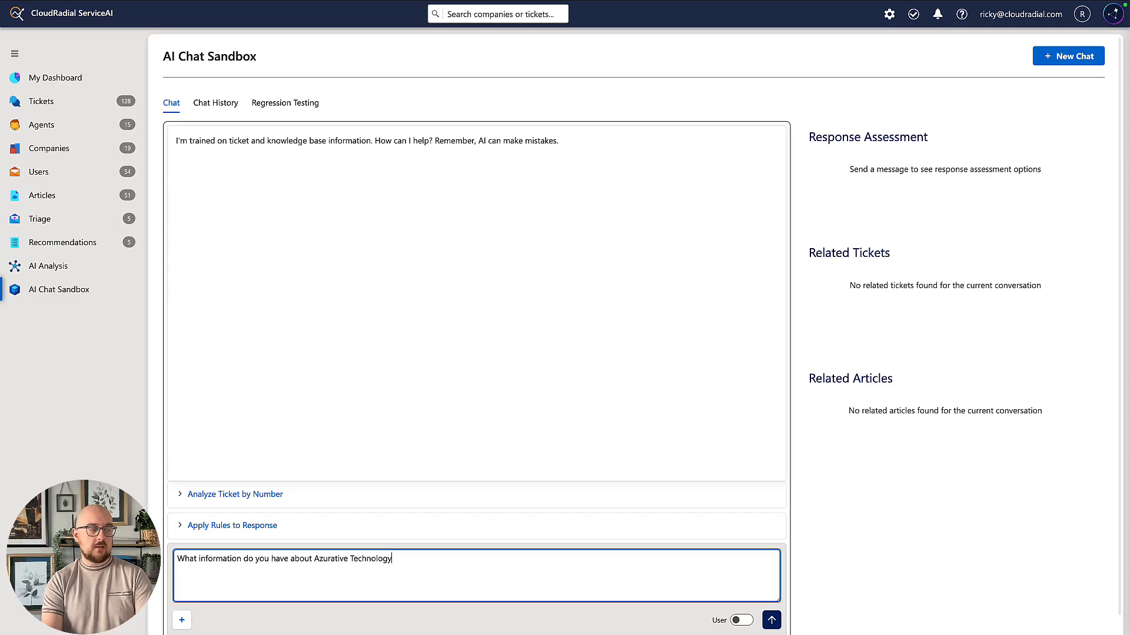
{"action": "type", "text": "'s Epson printer?"}
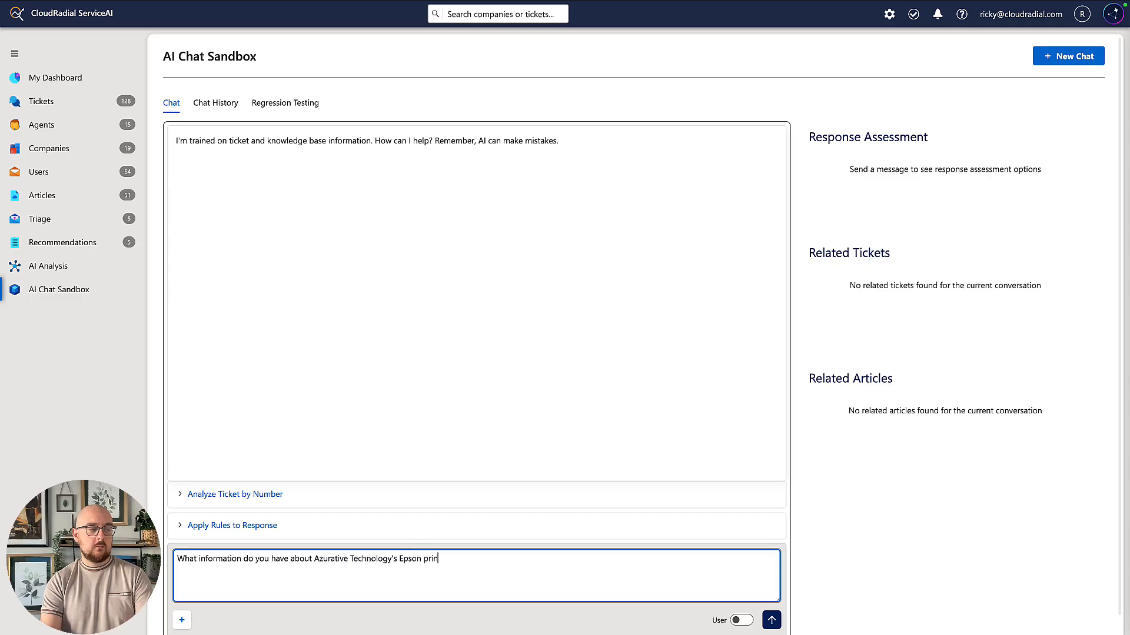
{"action": "key", "text": "Return"}
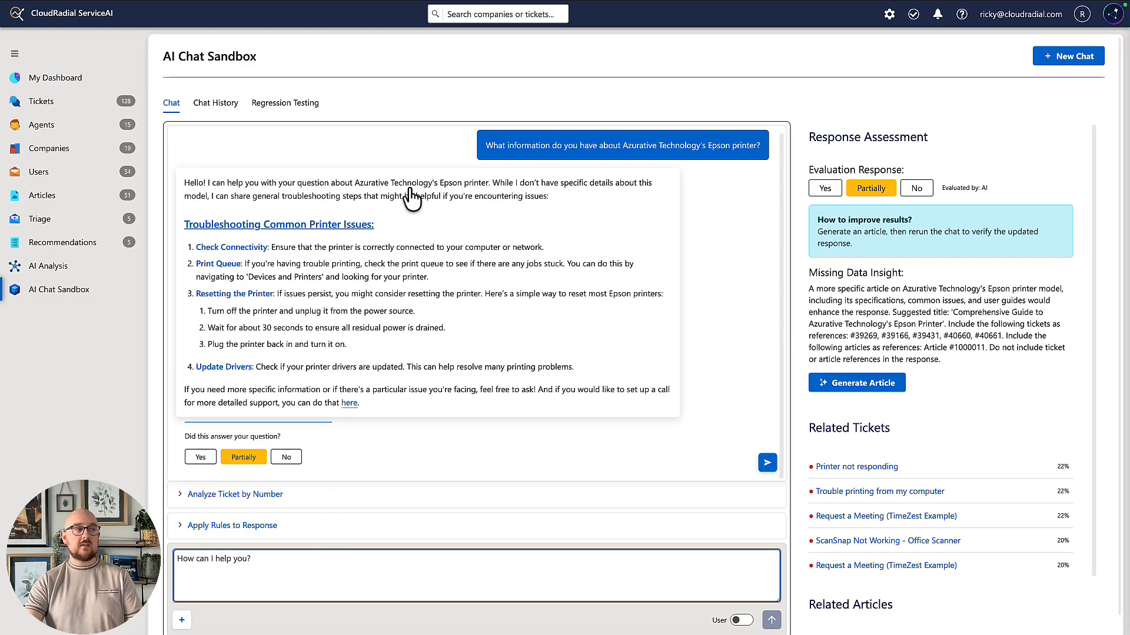
{"action": "scroll", "coordinate": [905, 376], "scroll_direction": "down", "scroll_amount": 3}
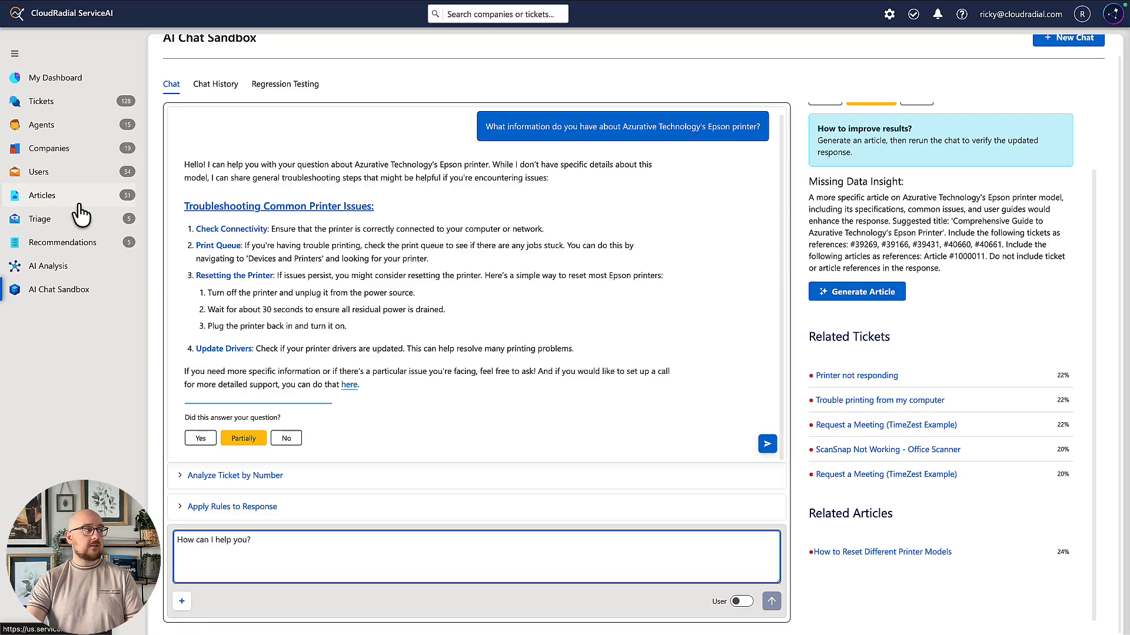
Open the company details of Azurative Technology (FOR DEMO ONLY) and start an AI chat impersonating that company.
{"action": "left_click", "coordinate": [83, 148]}
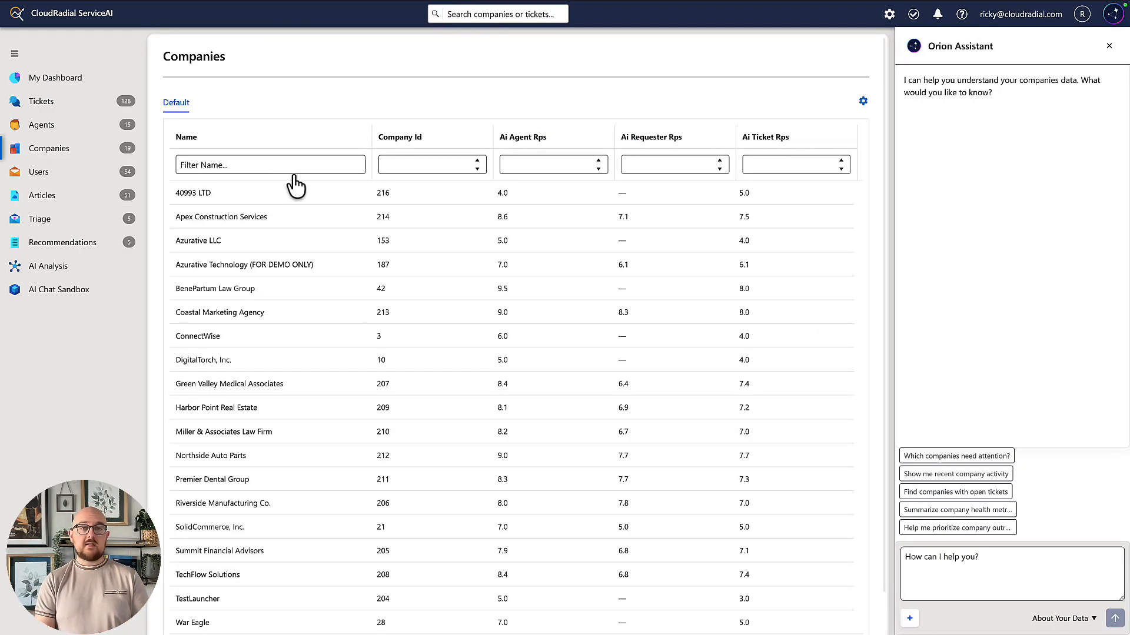
{"action": "left_click", "coordinate": [262, 268]}
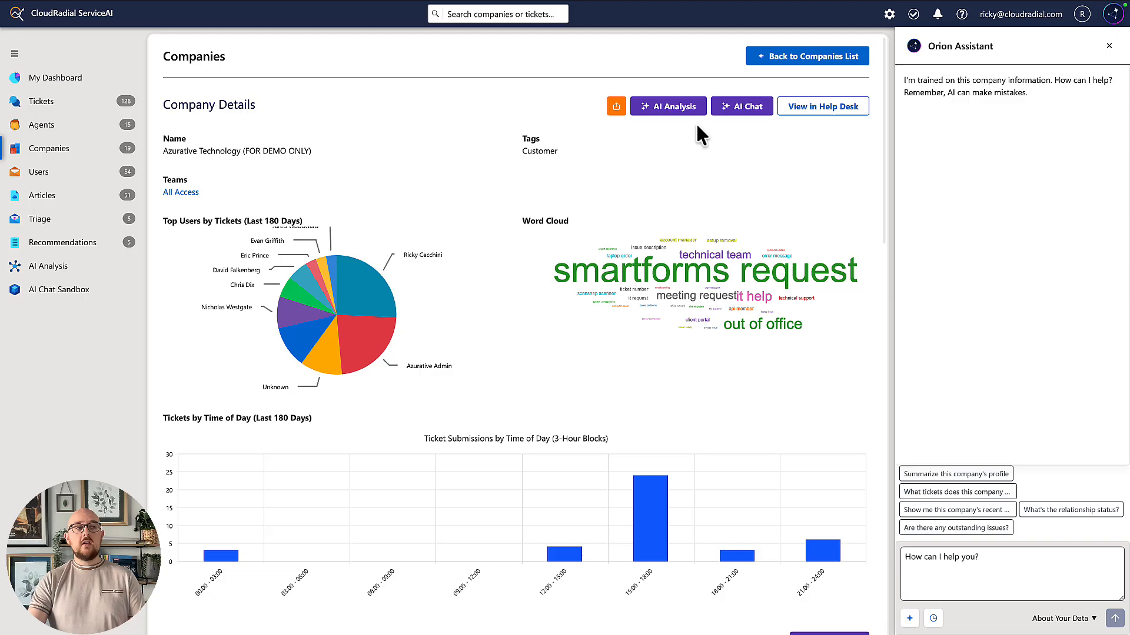
{"action": "left_click", "coordinate": [742, 108]}
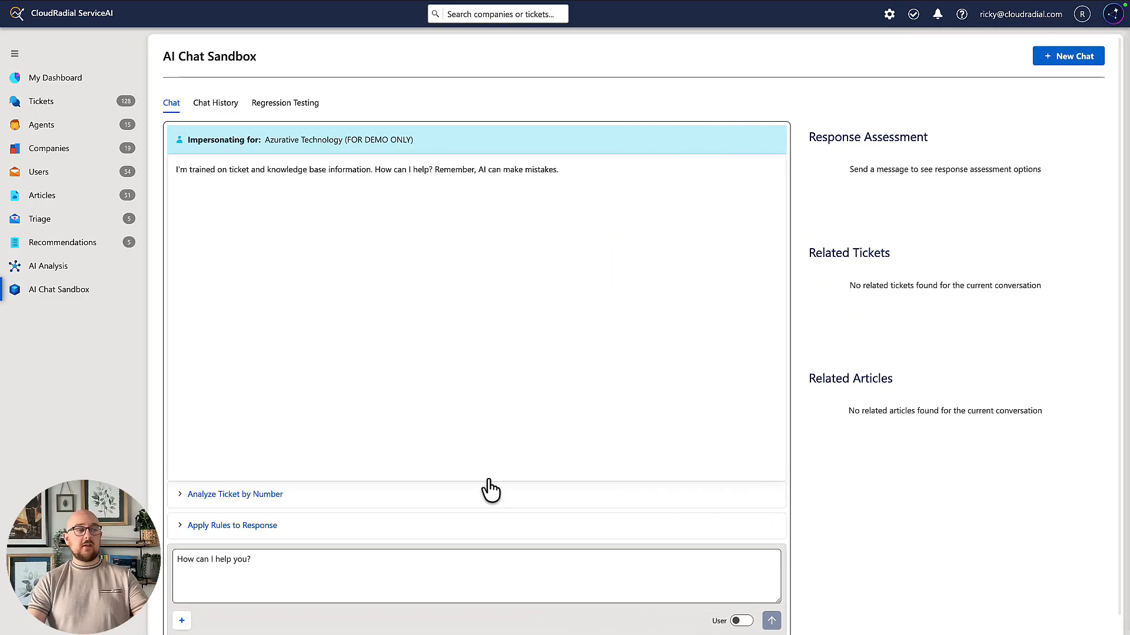
Ask "What's the deal with the Epson driver?" in the company chat and open the answer's Epson ET-2400 Driver link.
{"action": "left_click", "coordinate": [511, 553]}
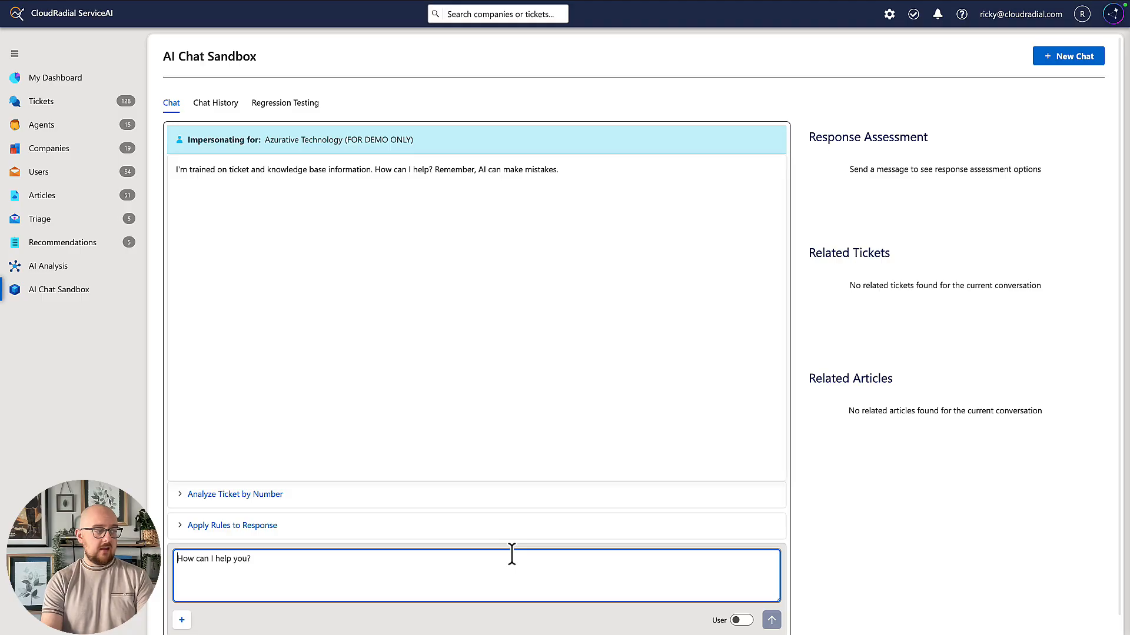
{"action": "type", "text": "What's the "}
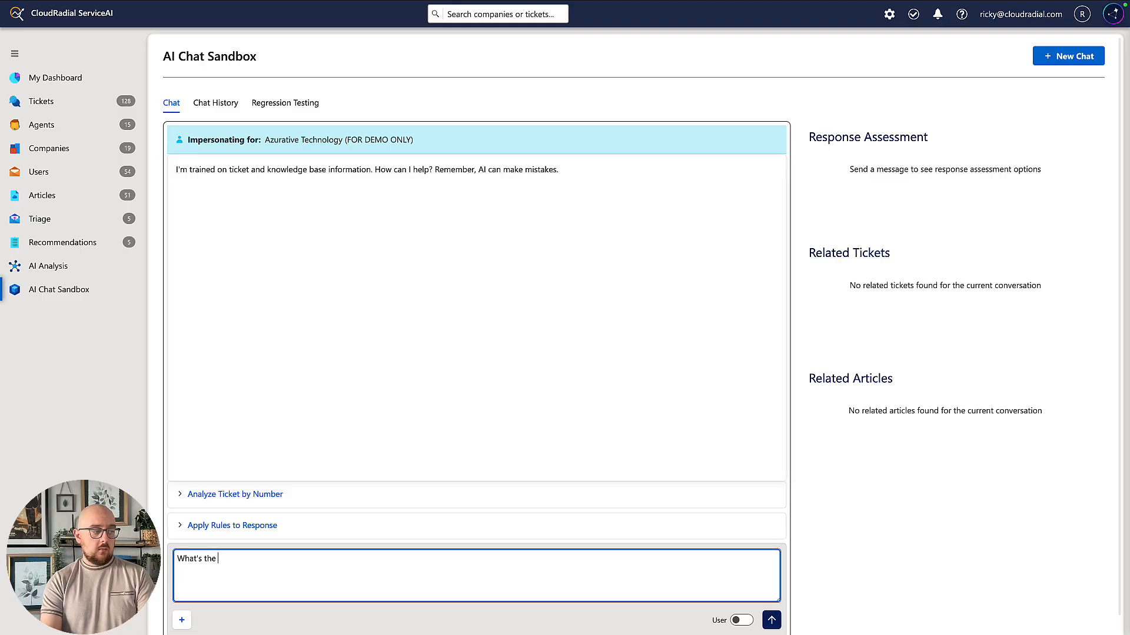
{"action": "type", "text": "deal with the Ep"}
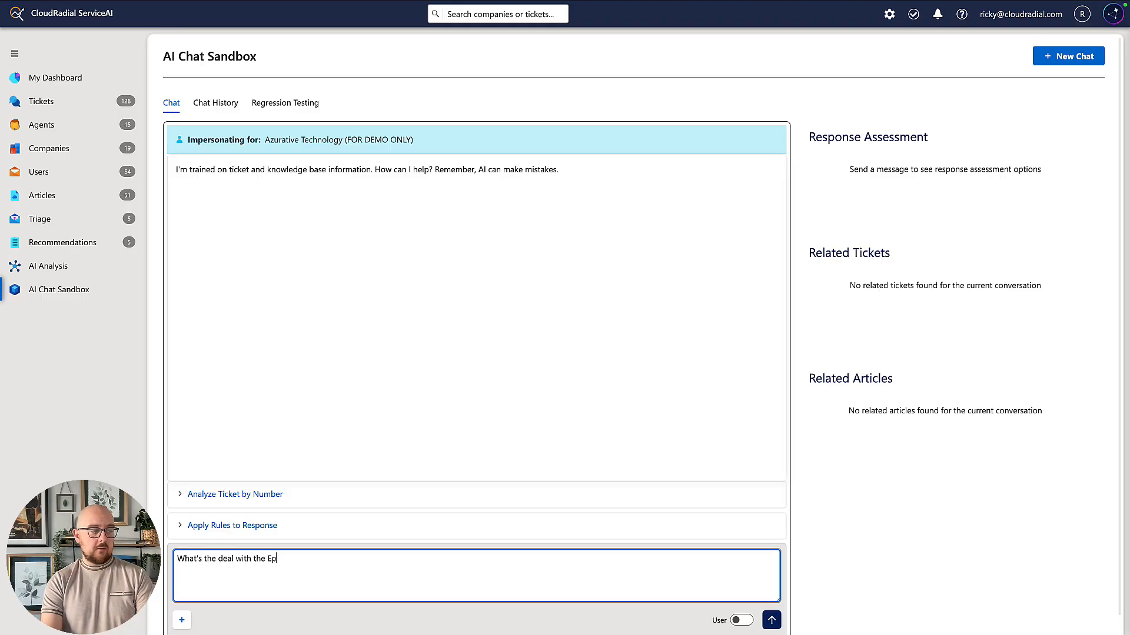
{"action": "type", "text": "son d"}
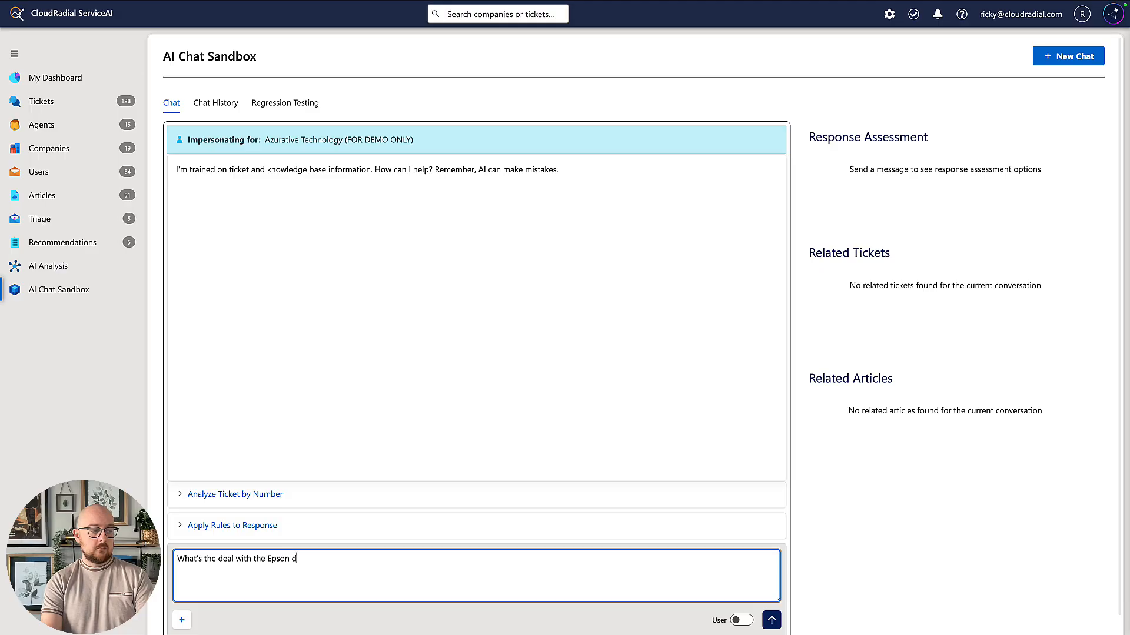
{"action": "type", "text": "river?"}
{"action": "key", "text": "Return"}
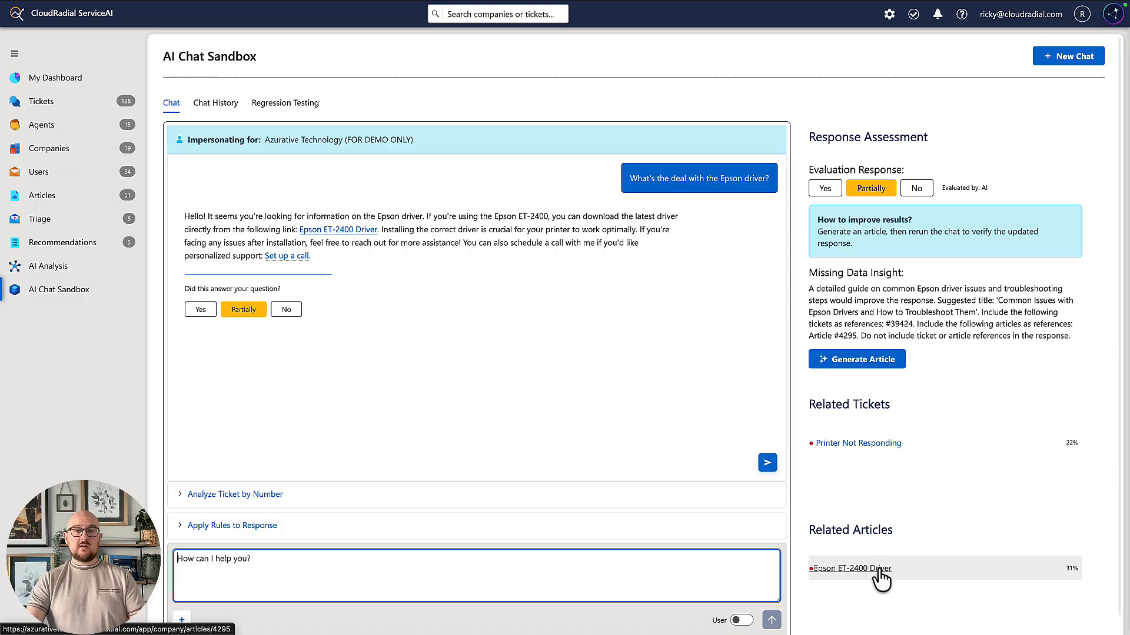
{"action": "left_click", "coordinate": [323, 235]}
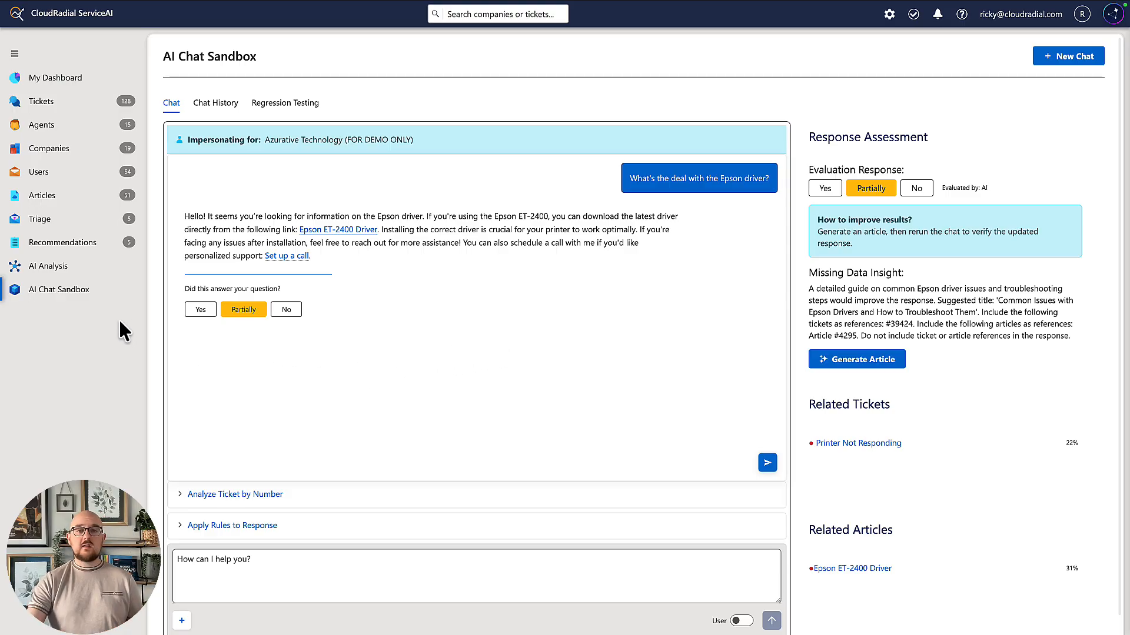
Expand the option for analyzing a ticket by its number below the conversation.
{"action": "left_click", "coordinate": [254, 494]}
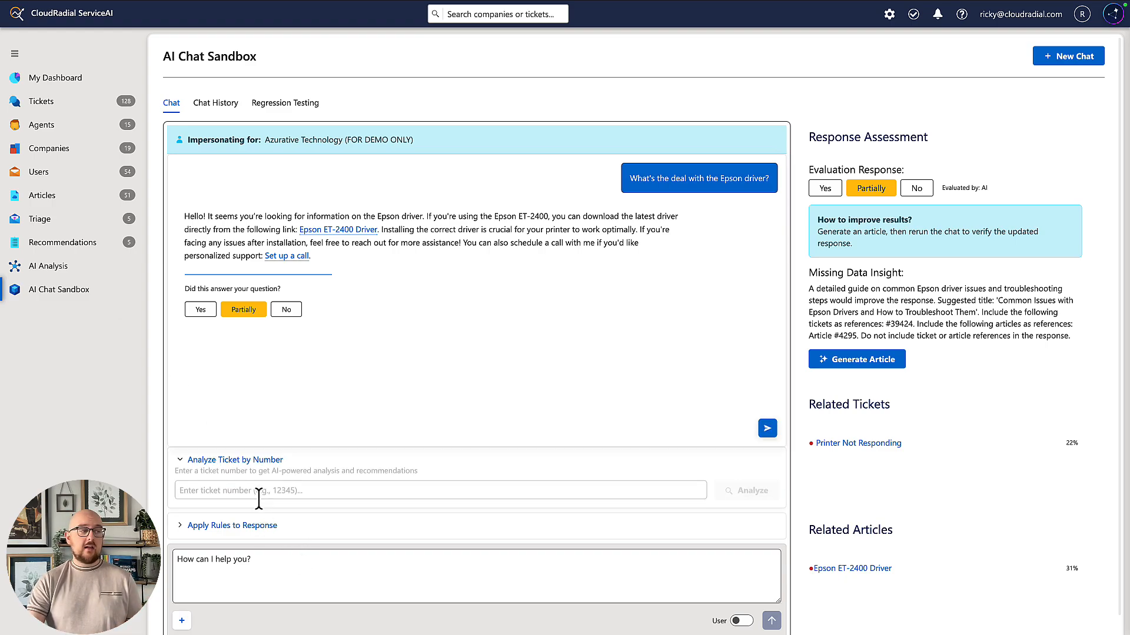